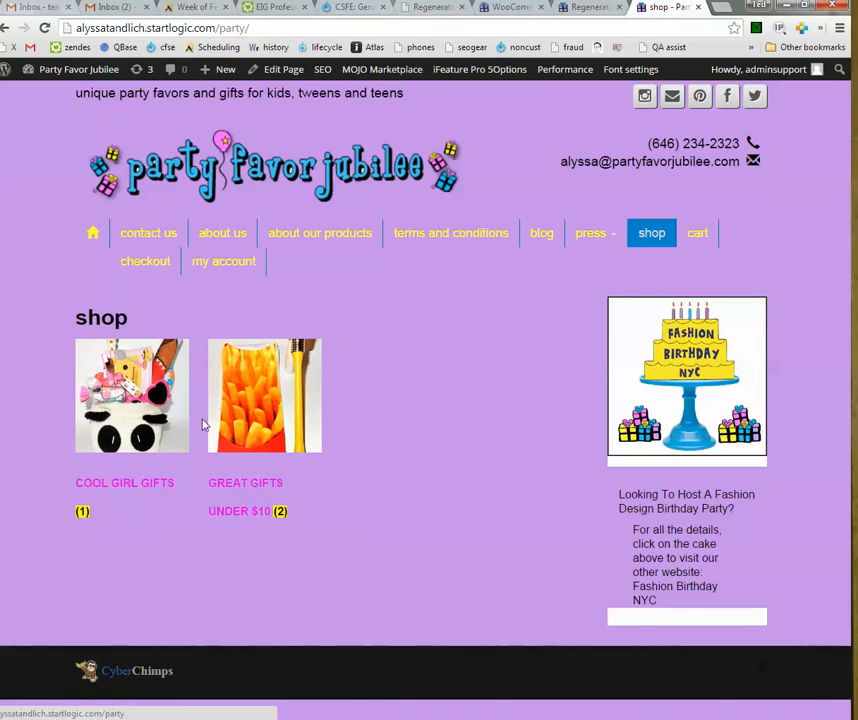
Step: Review the Hold Everything Magnetic Organizer and Treat for Your Feet product pages in the Great Gifts Under $10 category
left_click(230, 487)
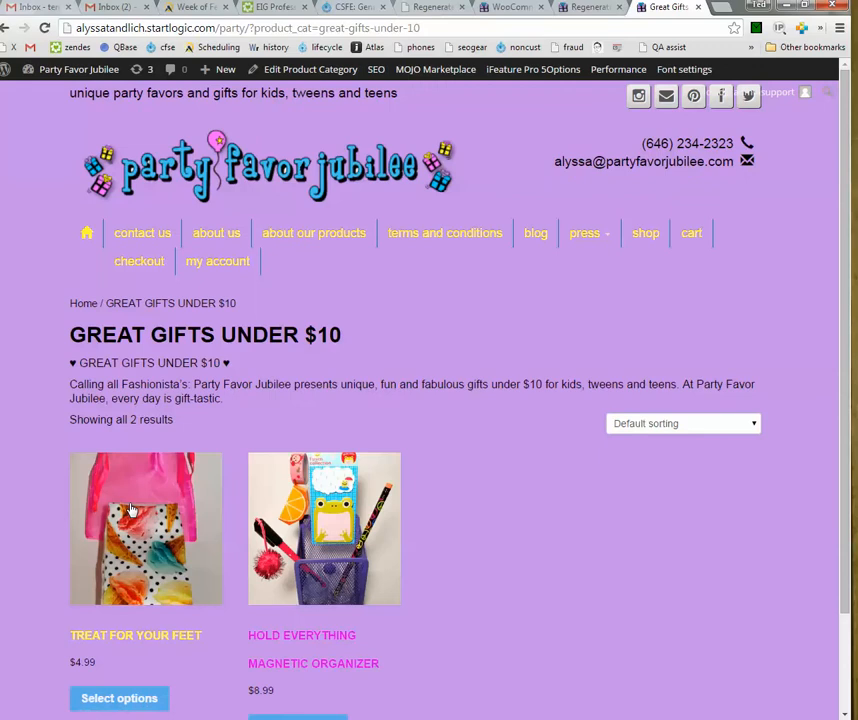
scroll(250, 510, "down", 2)
left_click(299, 466)
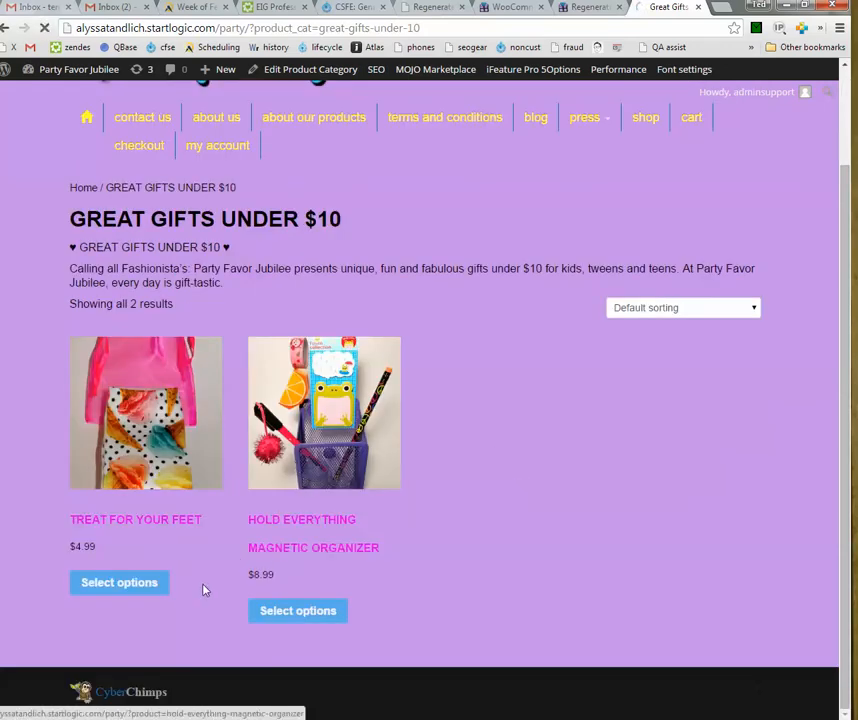
scroll(201, 588, "down", 5)
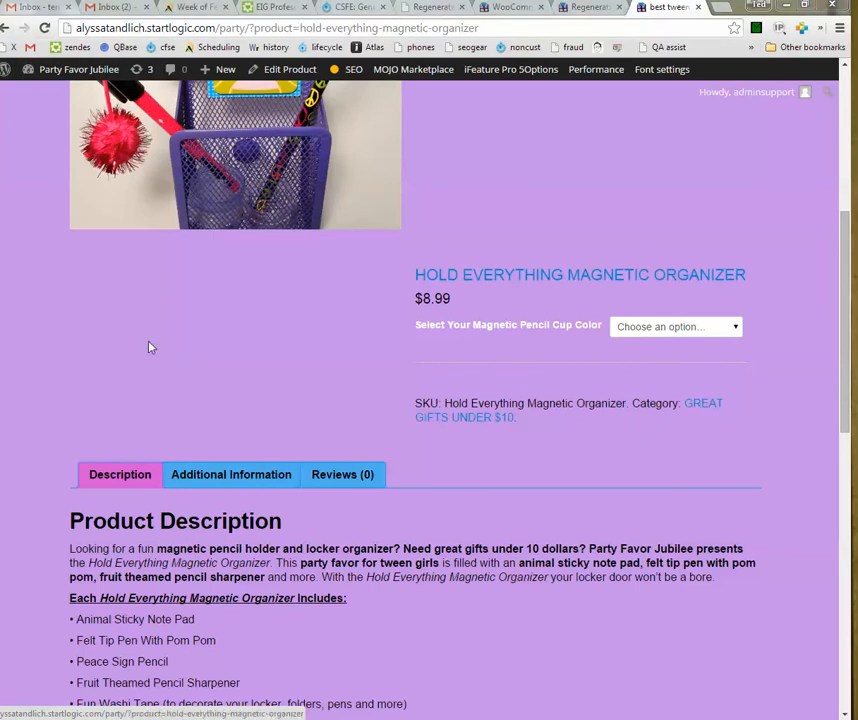
left_click(7, 28)
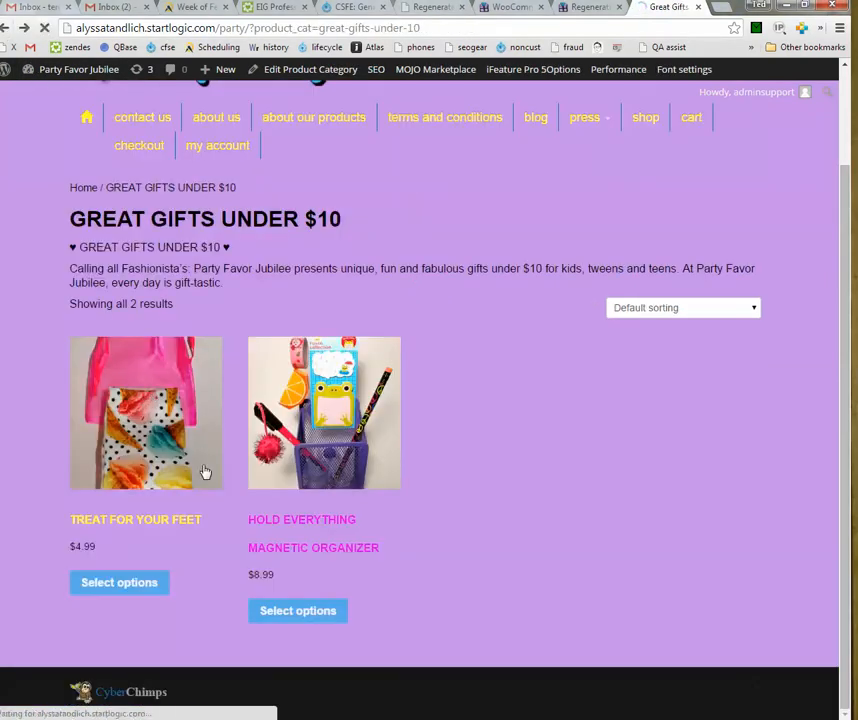
scroll(300, 540, "down", 3)
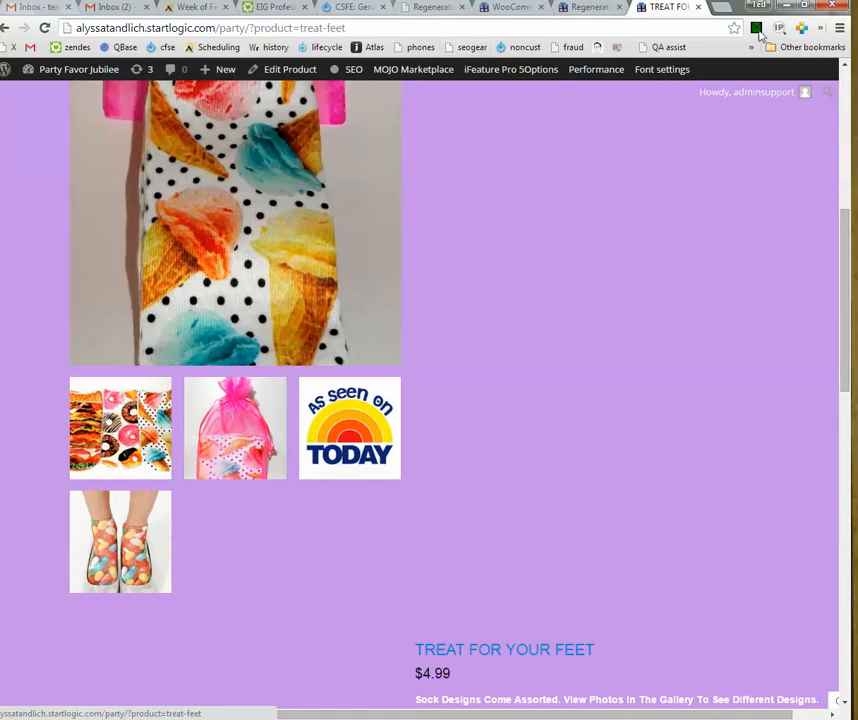
Step: Bring up the WooCommerce Settings window and the Products shop window of My New WordPress Site
mouse_move(5, 320)
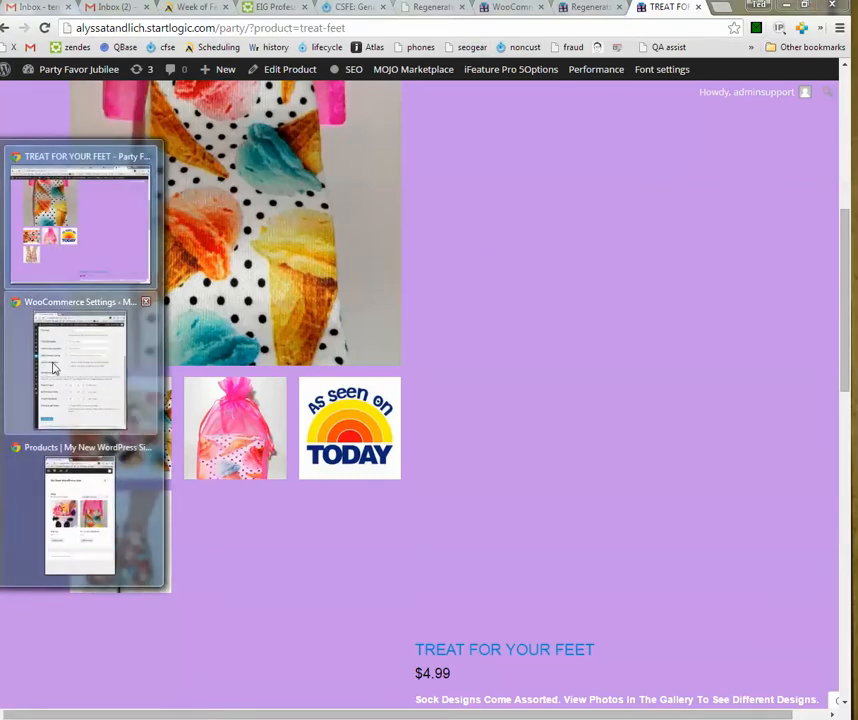
left_click(10, 370)
mouse_move(3, 364)
left_click(86, 505)
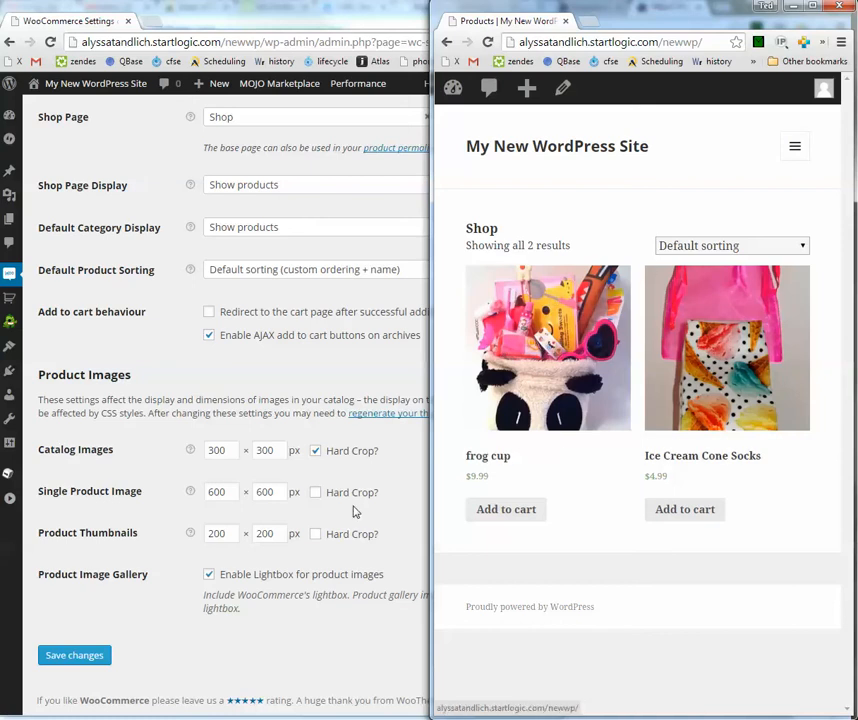
Step: Turn off hard cropping for catalog images in the WooCommerce product display settings and save the changes
left_click(163, 370)
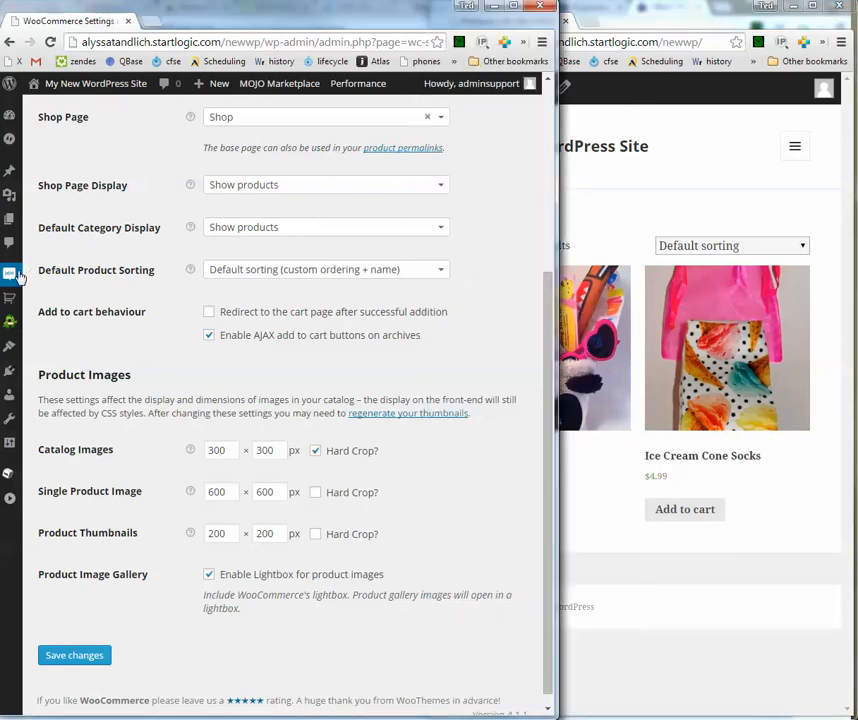
scroll(163, 293, "up", 3)
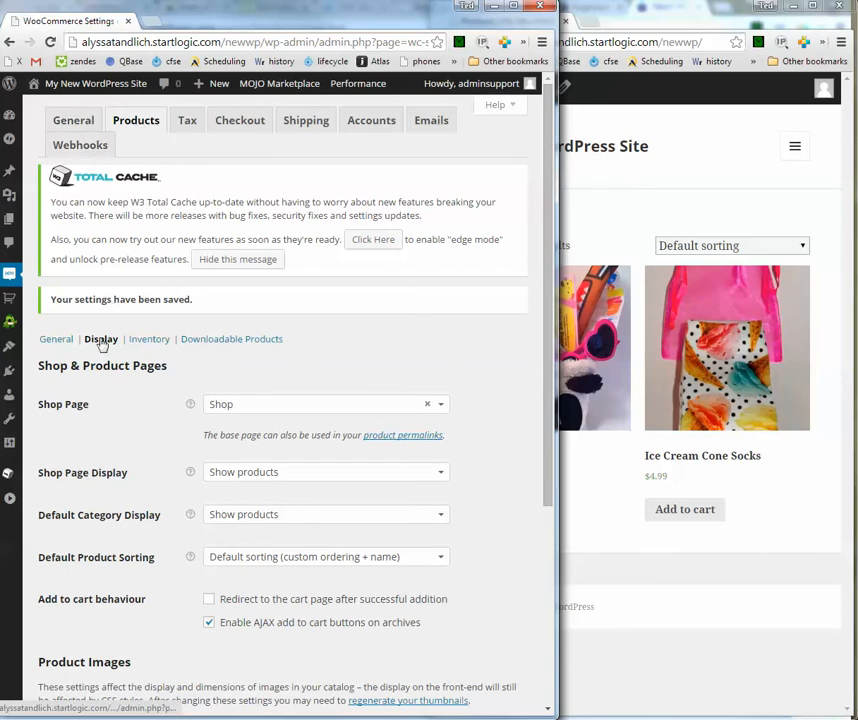
scroll(144, 354, "down", 3)
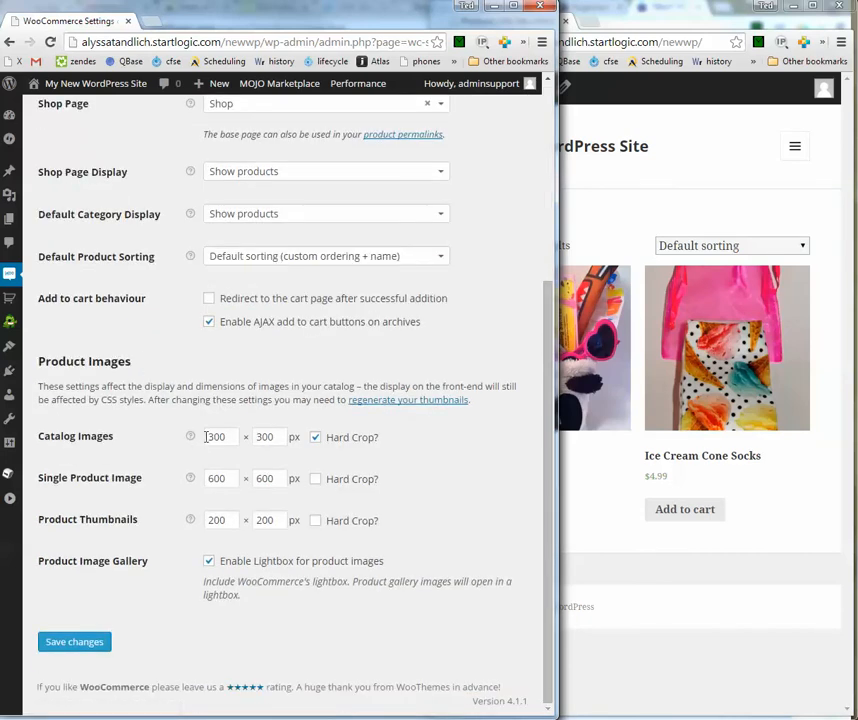
left_click(632, 197)
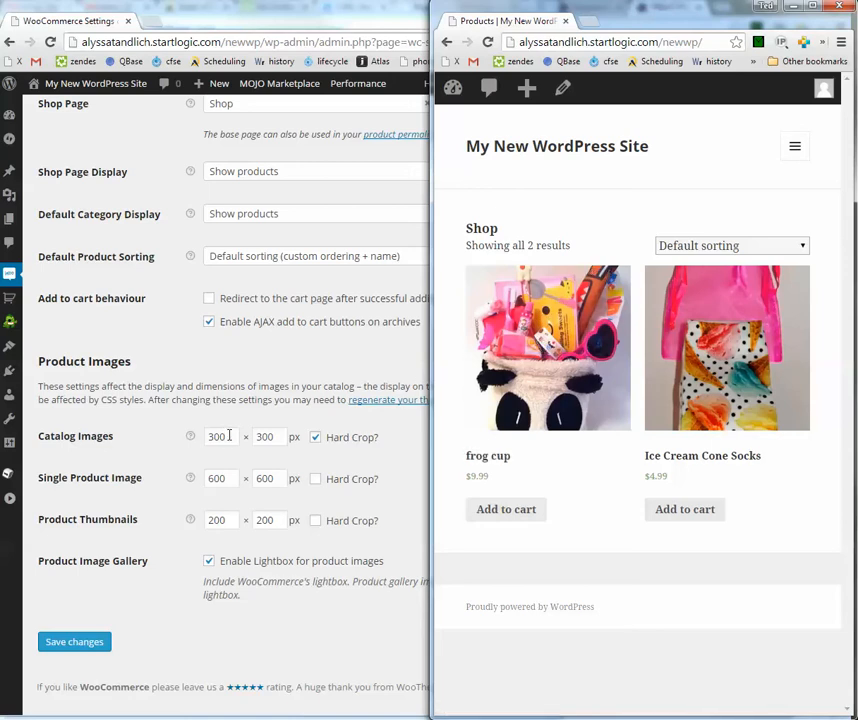
left_click(315, 439)
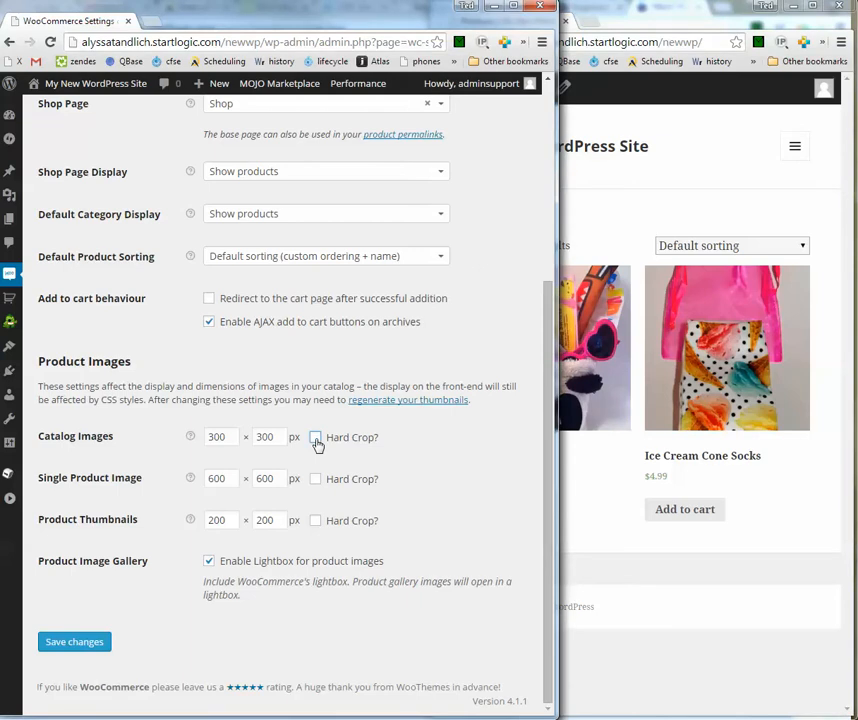
left_click(576, 237)
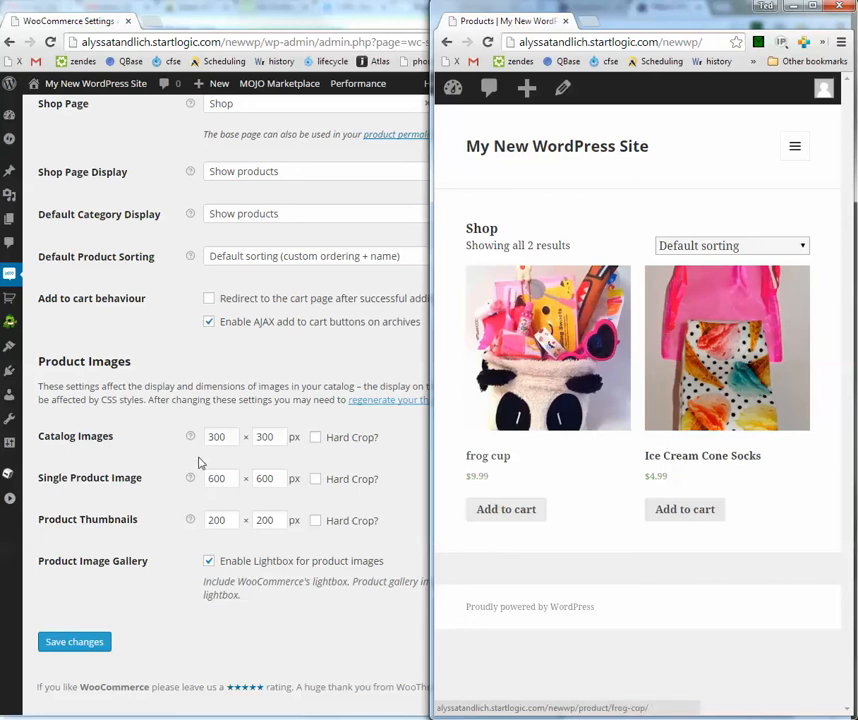
left_click(196, 386)
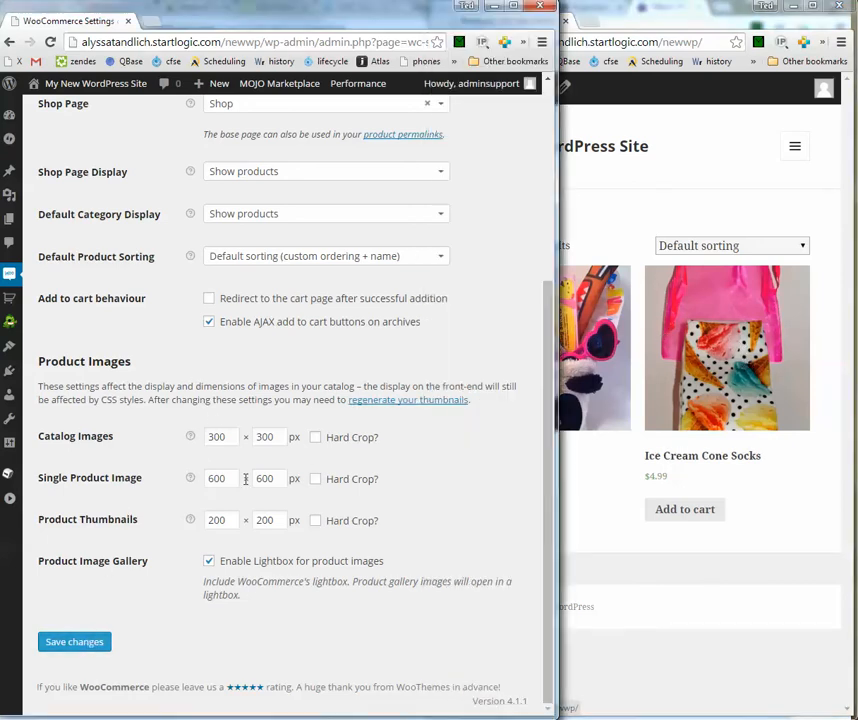
left_click(74, 641)
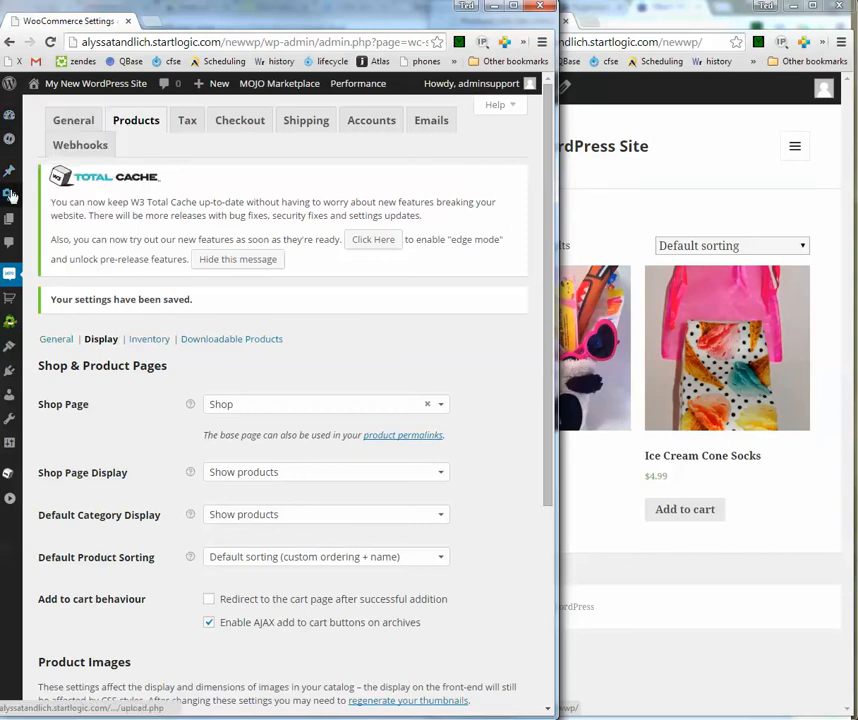
Step: Regenerate the thumbnails of all images in the Media Library with a bulk action
mouse_move(10, 195)
left_click(40, 222)
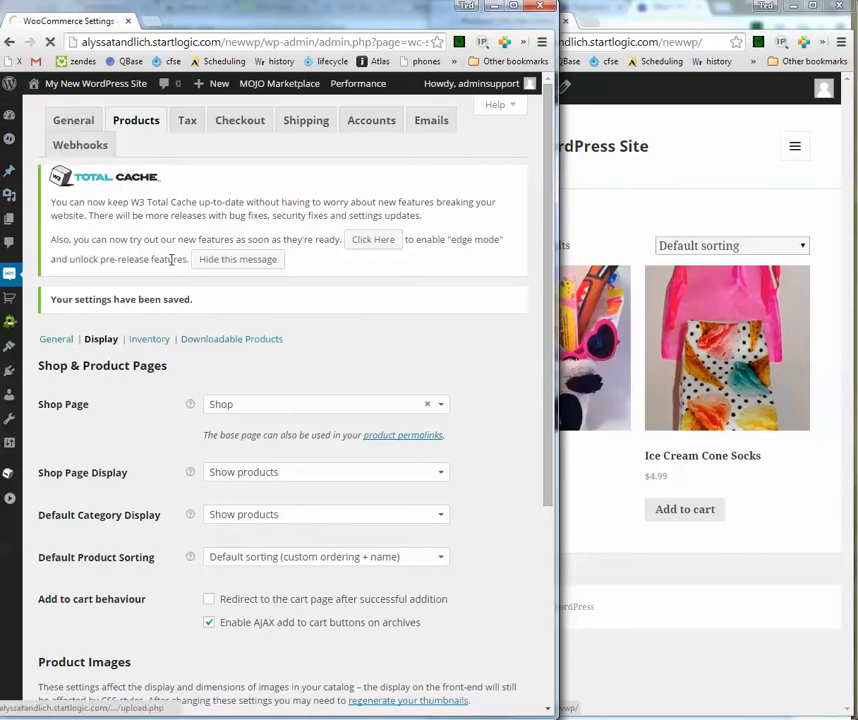
mouse_move(13, 352)
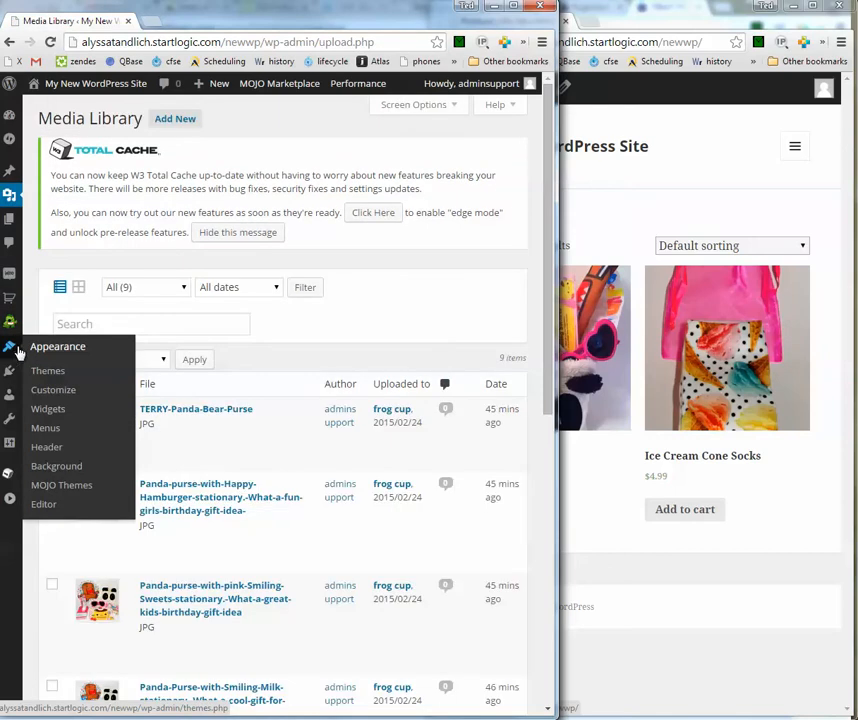
left_click(52, 383)
left_click(66, 359)
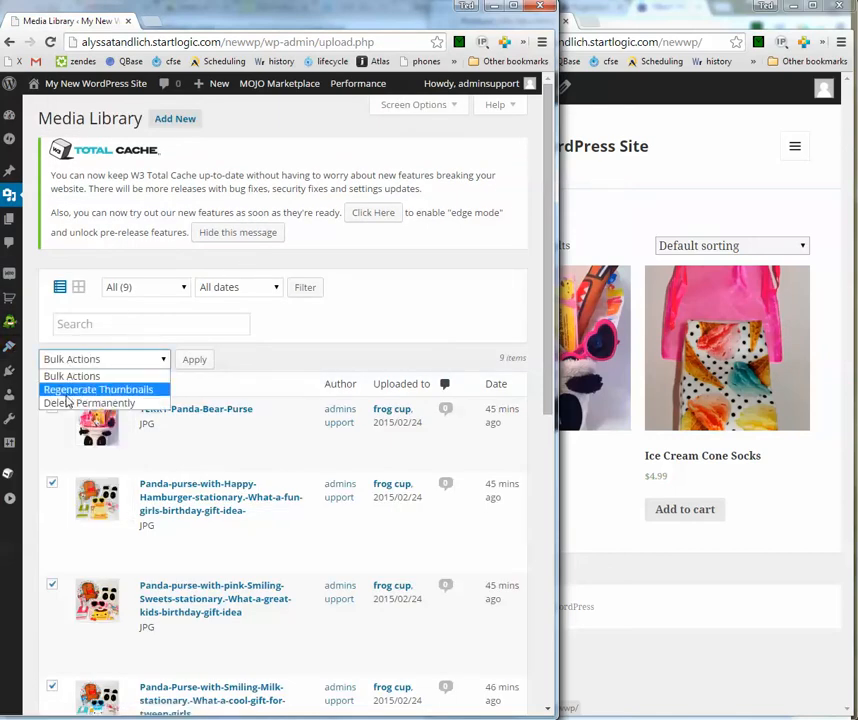
left_click(67, 392)
left_click(194, 362)
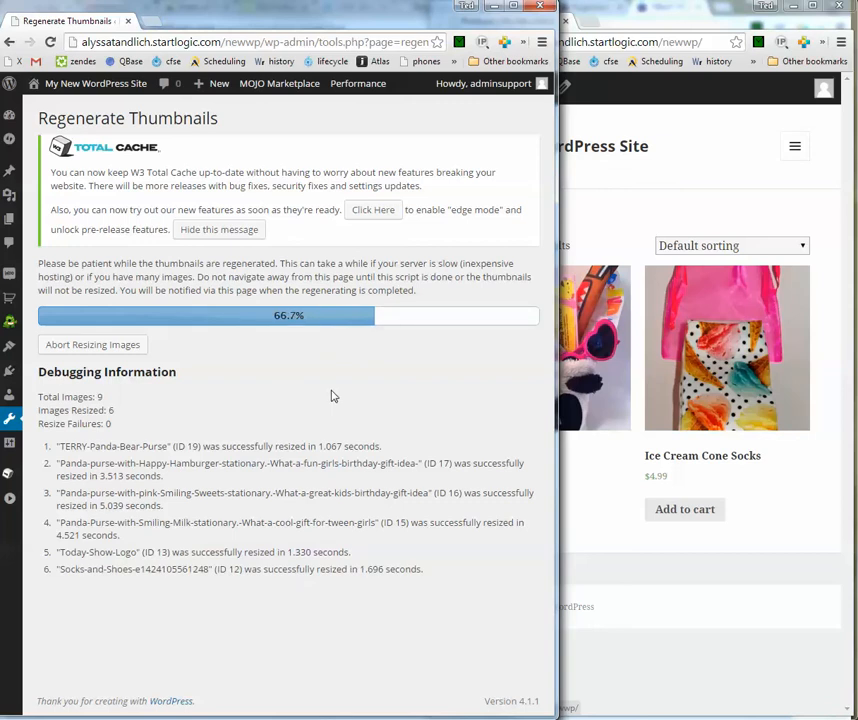
Step: Reload the shop page to check the catalog images, and examine the gallery thumbnails on the Ice Cream Cone Socks product page
left_click(633, 204)
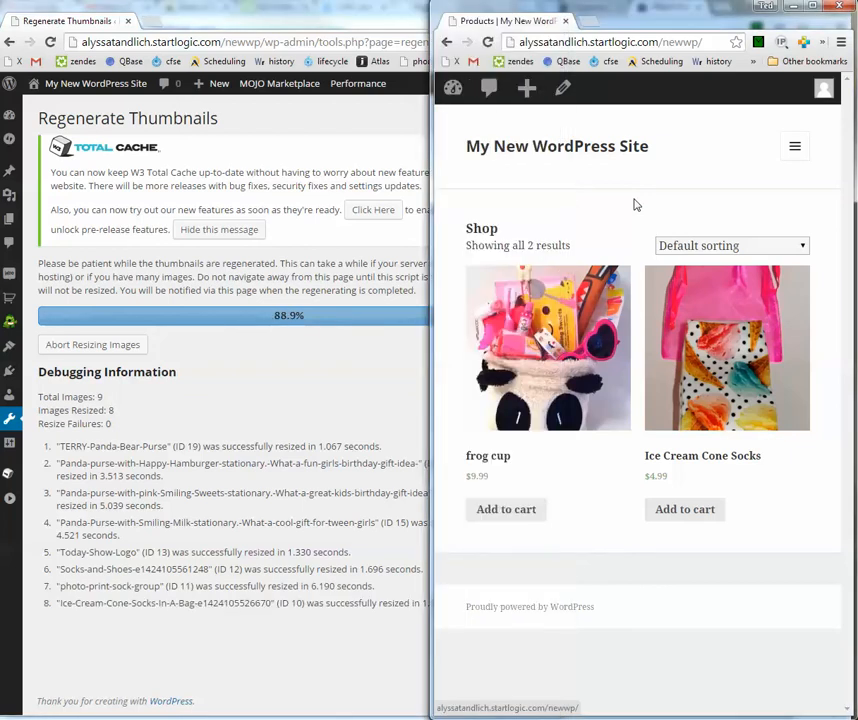
left_click(486, 44)
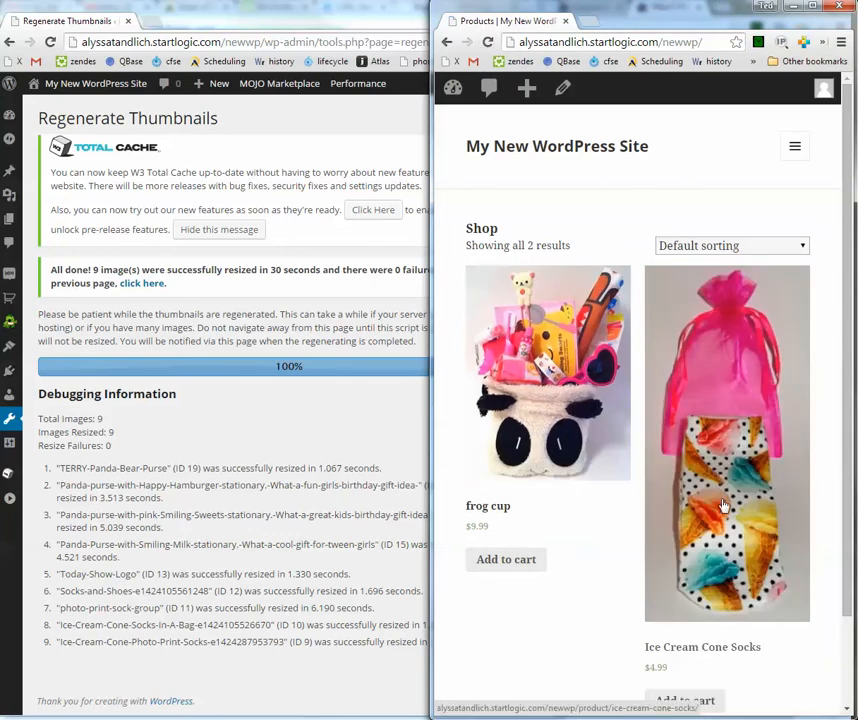
scroll(690, 440, "down", 1)
scroll(651, 475, "up", 1)
scroll(617, 433, "down", 1)
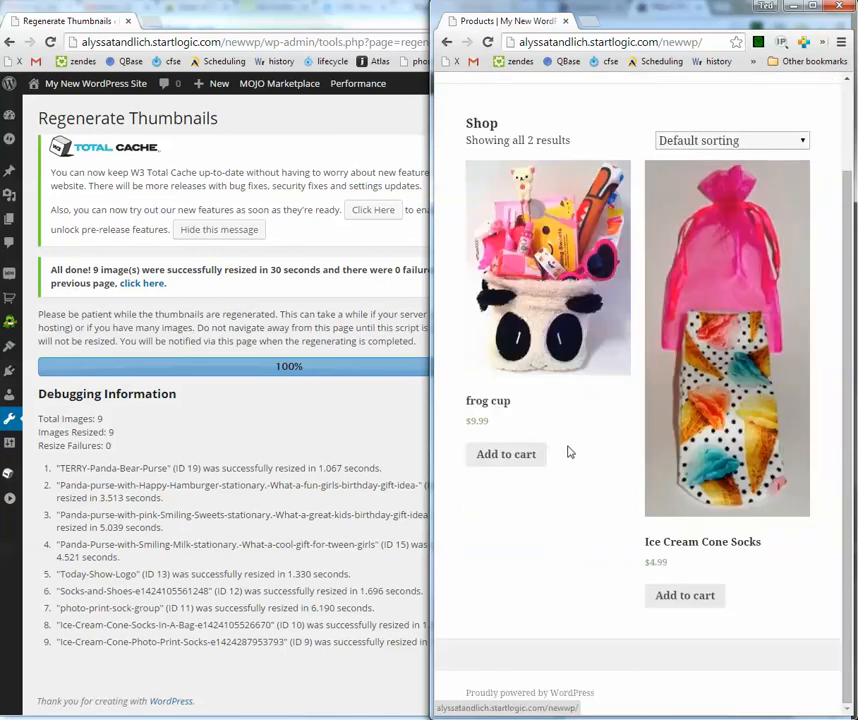
scroll(568, 453, "up", 1)
left_click(595, 440)
scroll(624, 423, "down", 5)
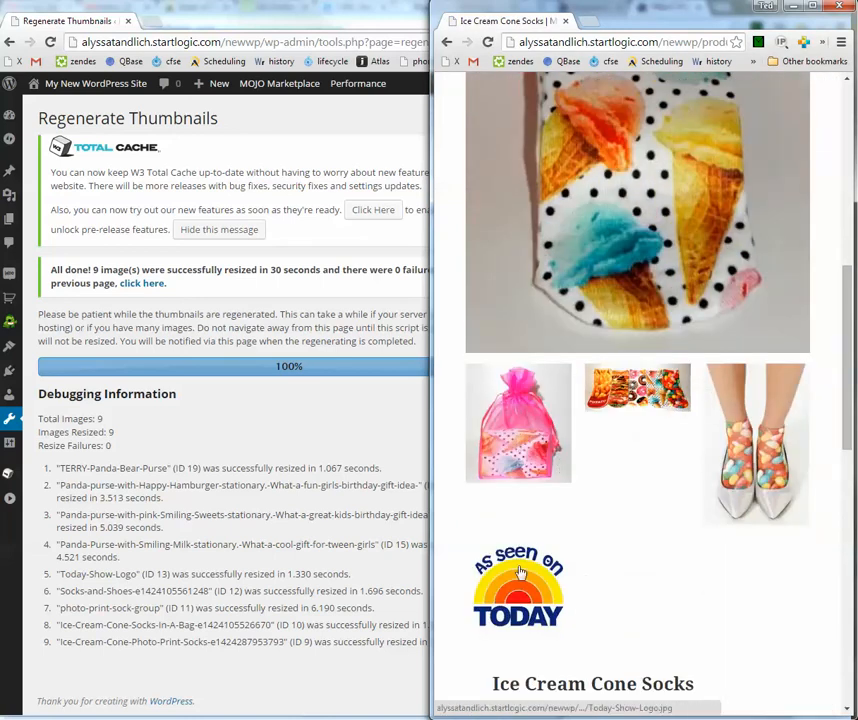
Step: Open the display options for products in the WooCommerce settings and find the Product Images section
left_click(214, 420)
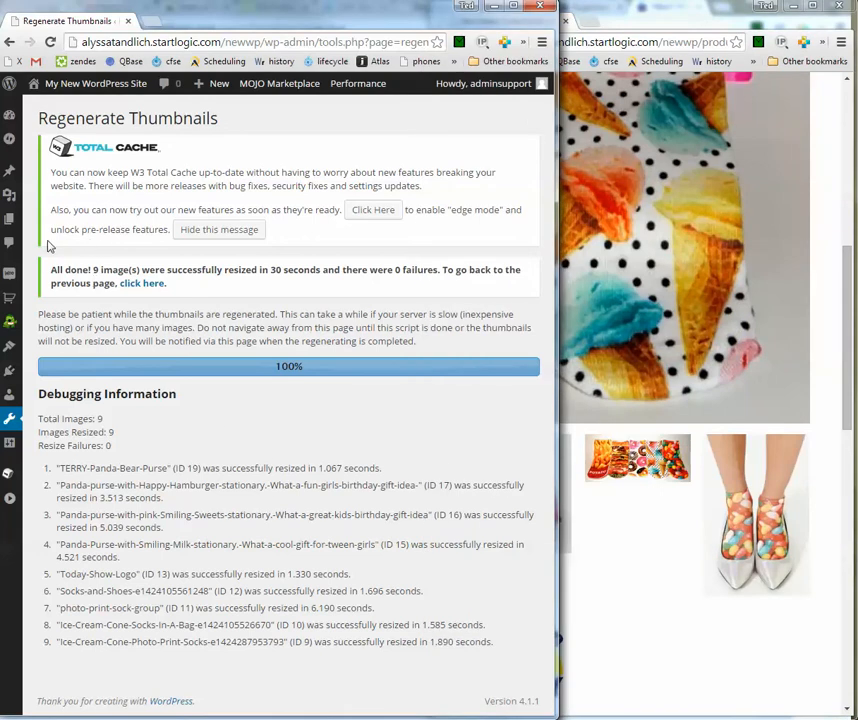
mouse_move(13, 300)
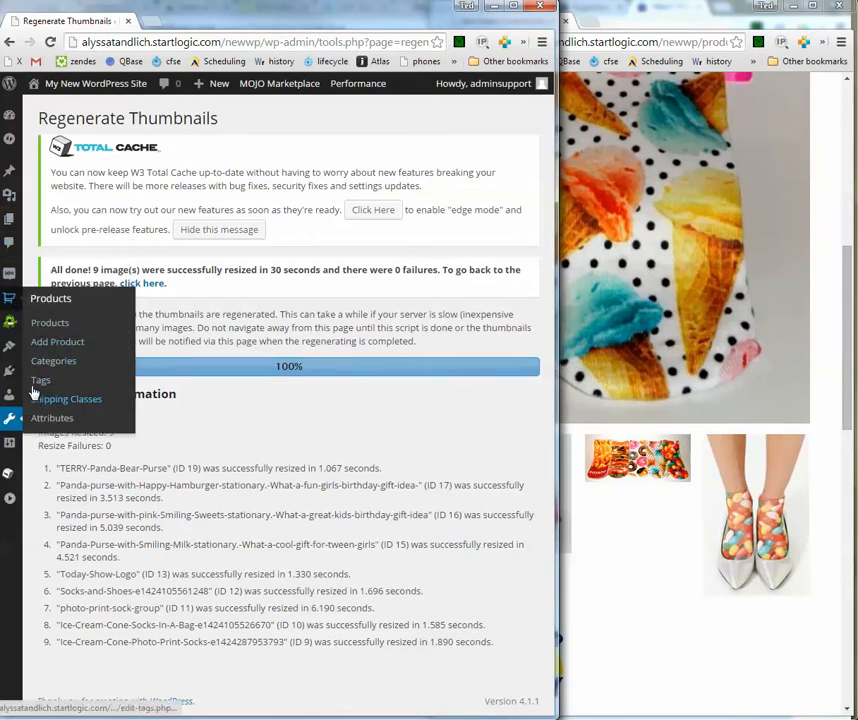
mouse_move(9, 274)
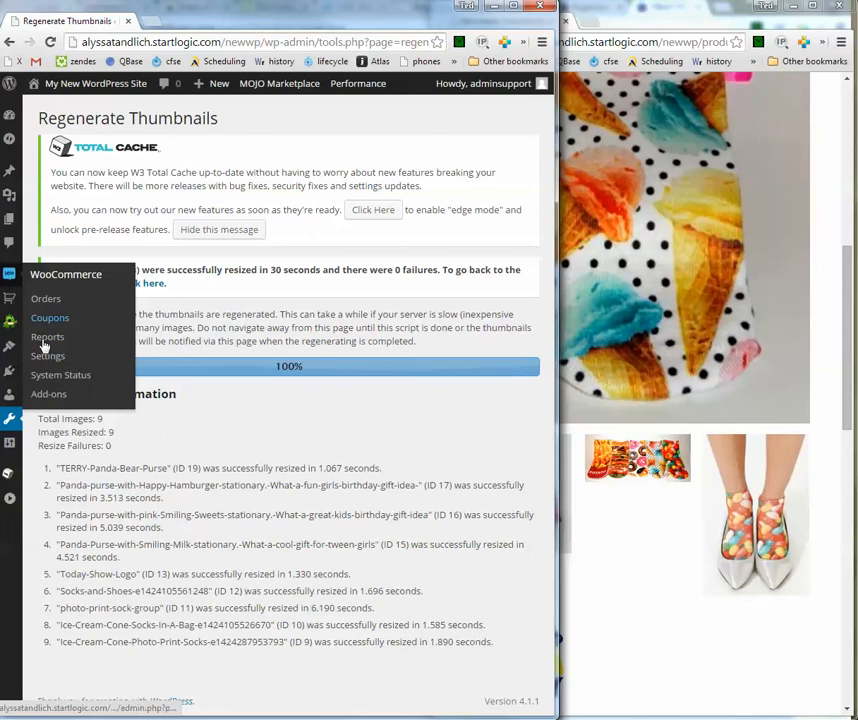
left_click(40, 355)
left_click(615, 608)
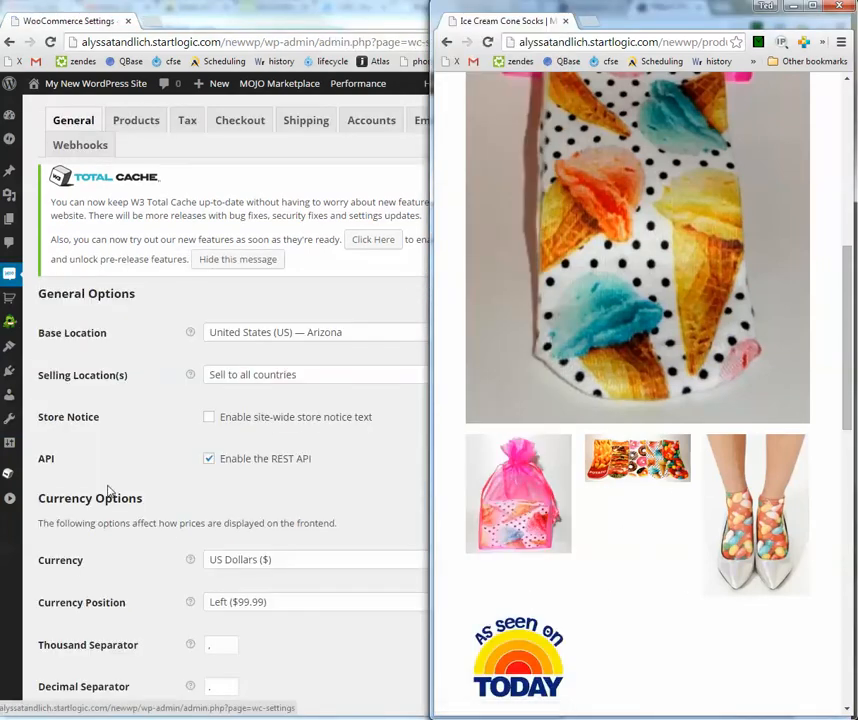
left_click(134, 120)
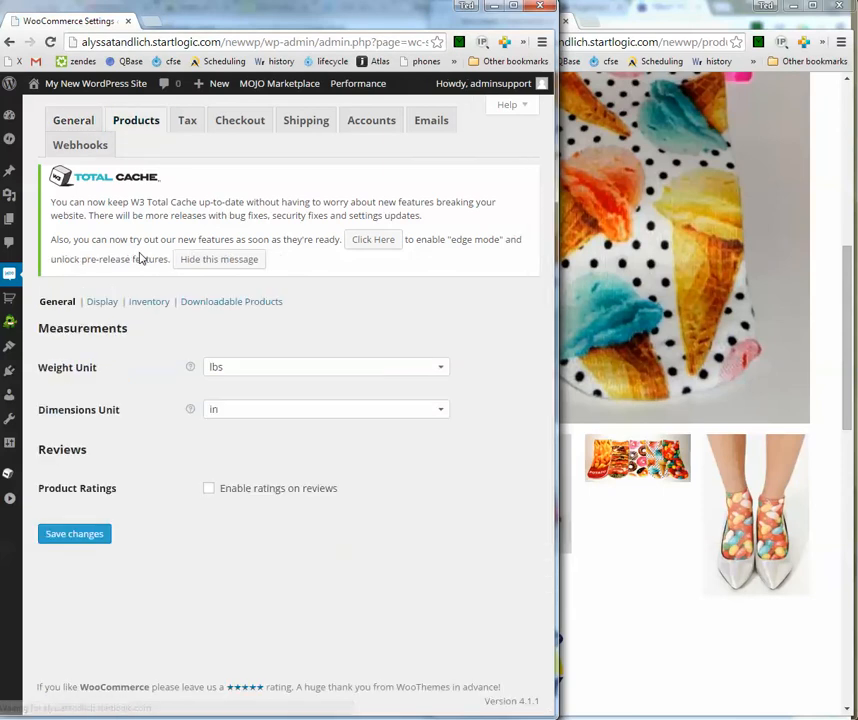
left_click(104, 301)
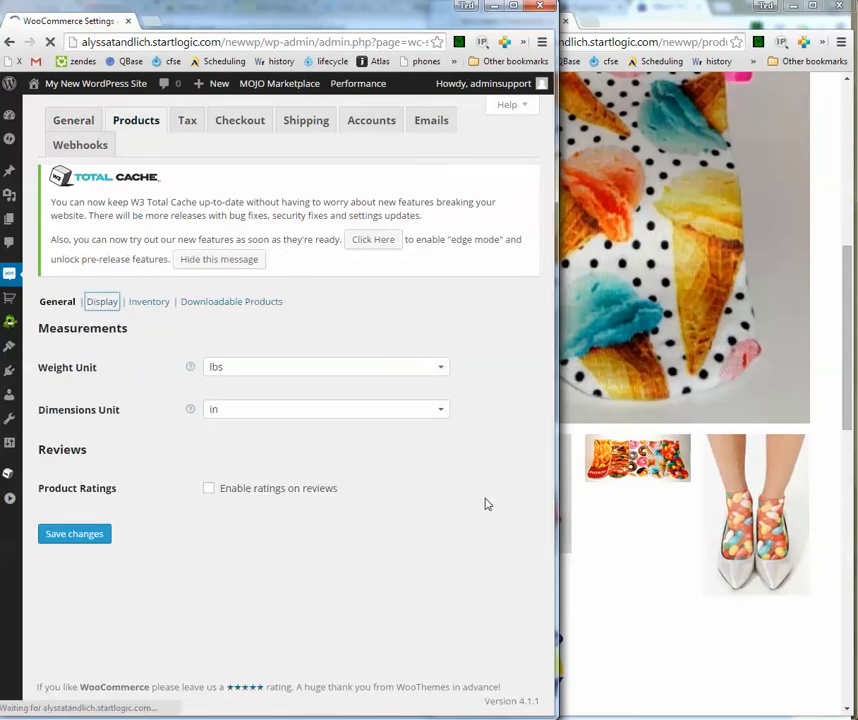
scroll(502, 500, "down", 3)
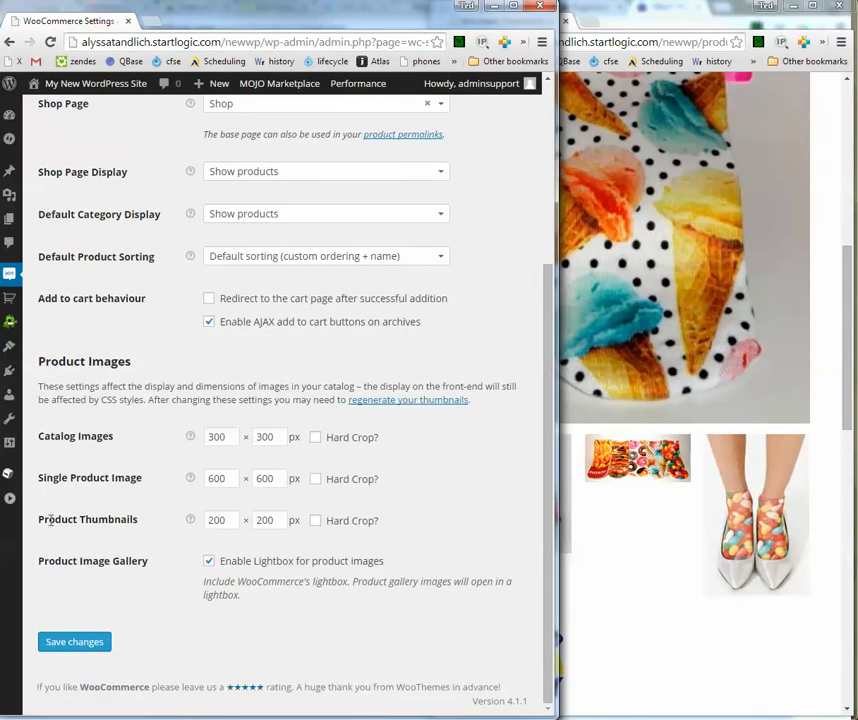
Step: Compare the catalog, single product and thumbnail image settings with the images on the Ice Cream Cone Socks page
left_click_drag(98, 519, 93, 360)
scroll(655, 622, "up", 5)
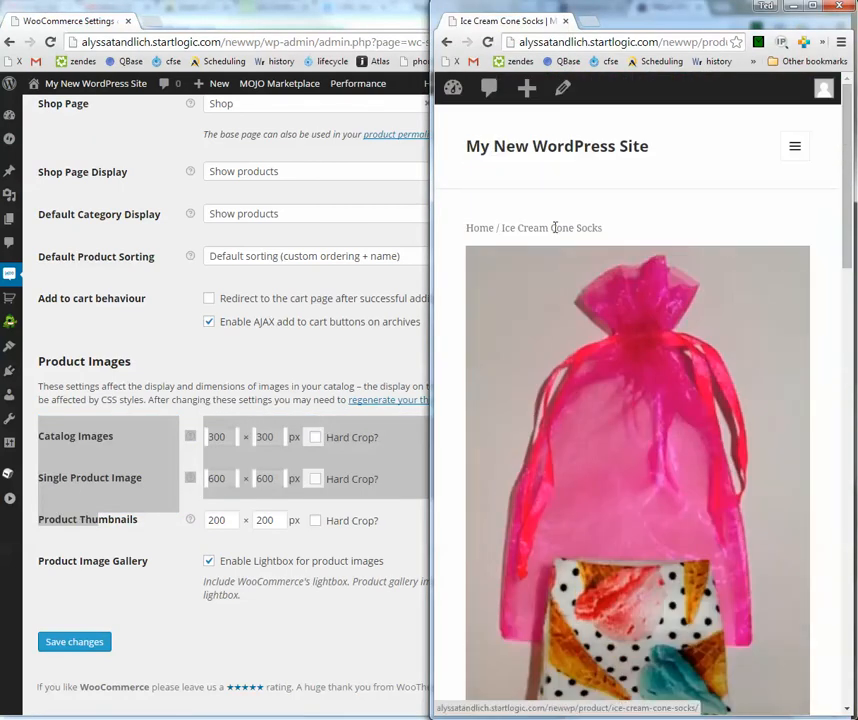
scroll(554, 228, "down", 5)
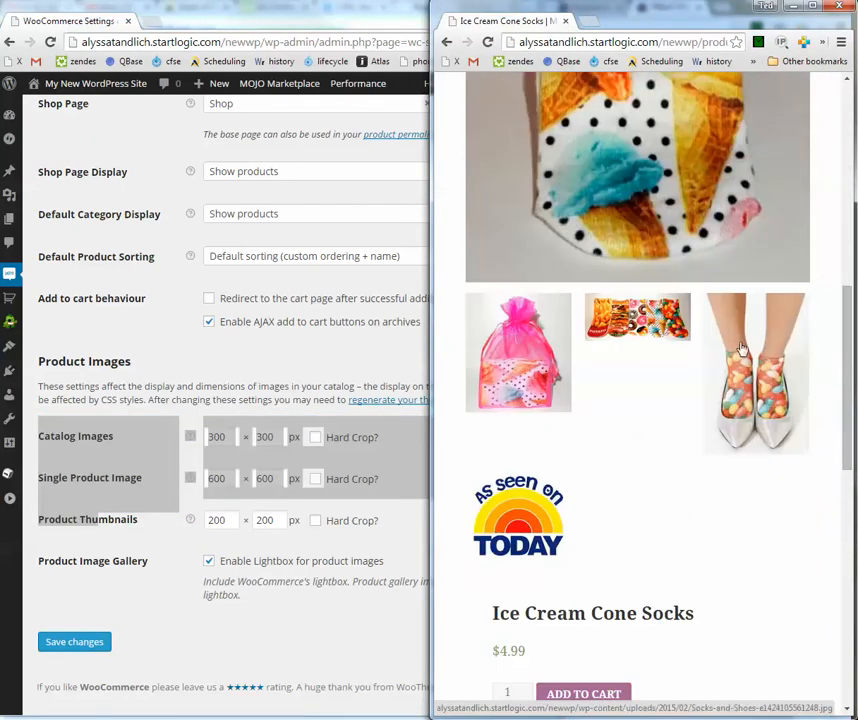
left_click(342, 562)
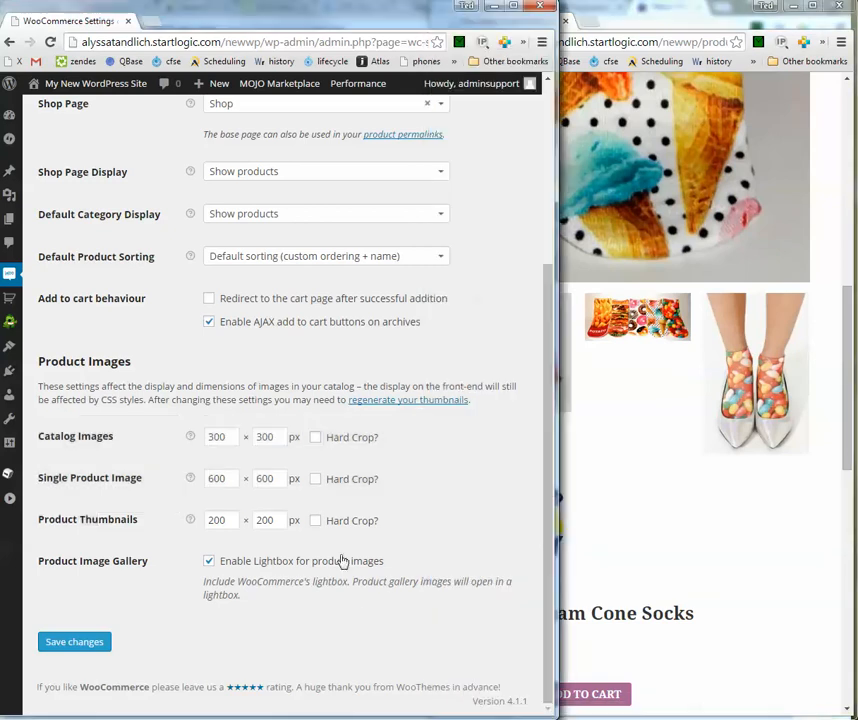
left_click(722, 605)
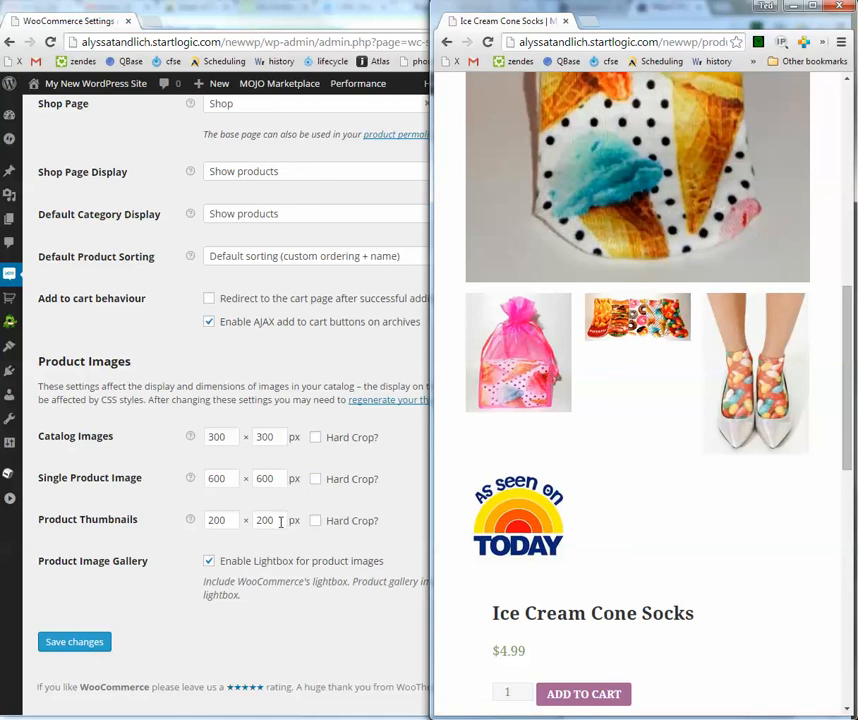
scroll(613, 300, "up", 5)
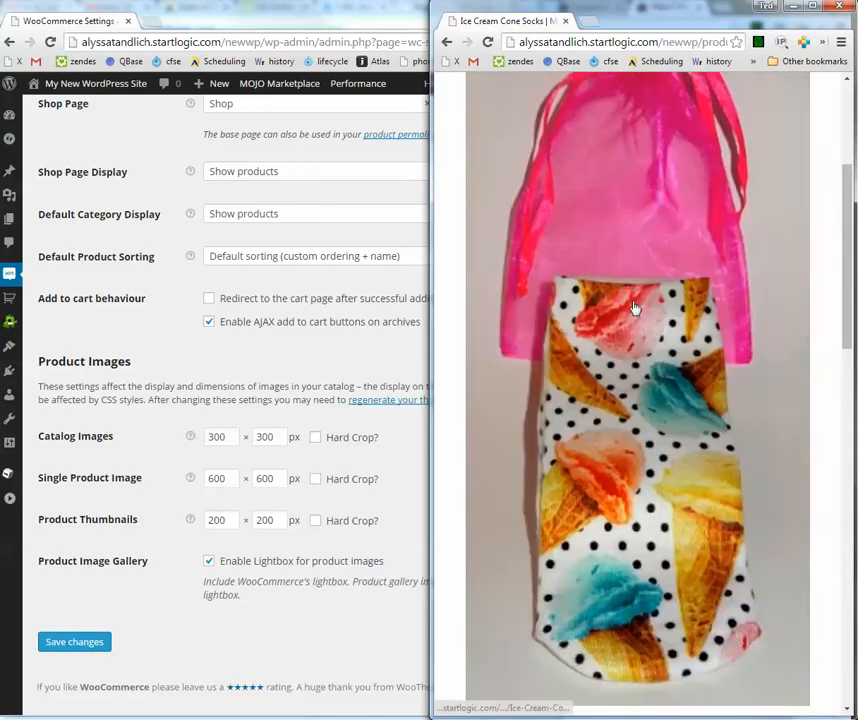
Step: Examine the main image and gallery thumbnails on the Ice Cream Cone Socks page against the Hard Crop and size settings
scroll(567, 288, "down", 1)
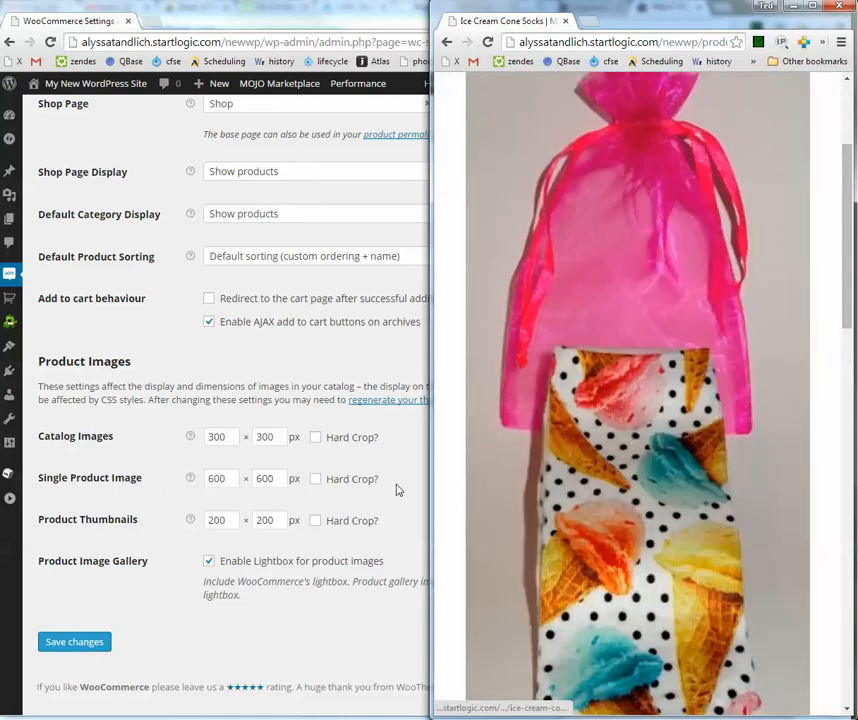
scroll(682, 277, "up", 2)
scroll(582, 269, "down", 2)
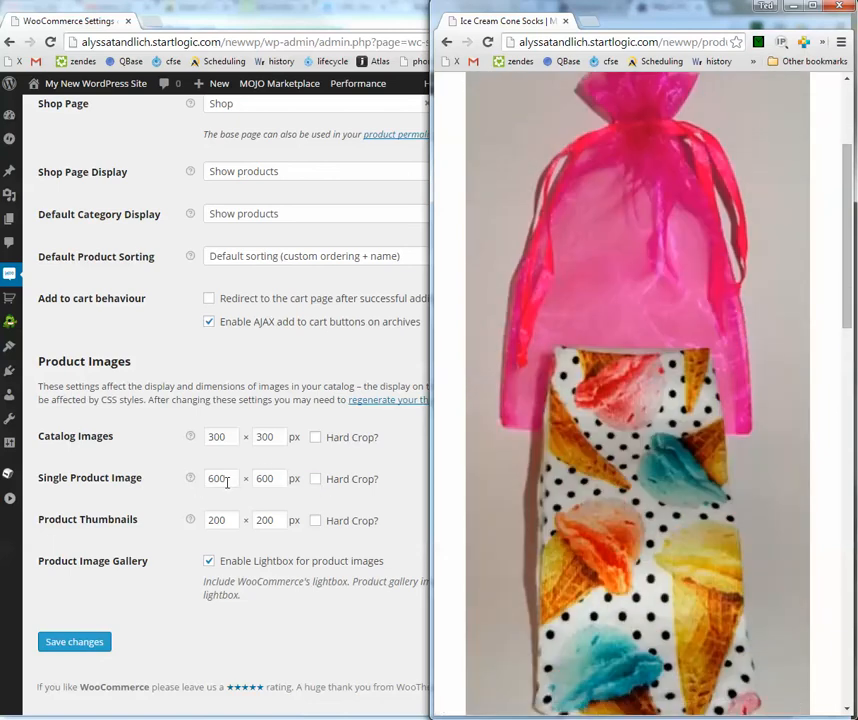
scroll(535, 480, "up", 3)
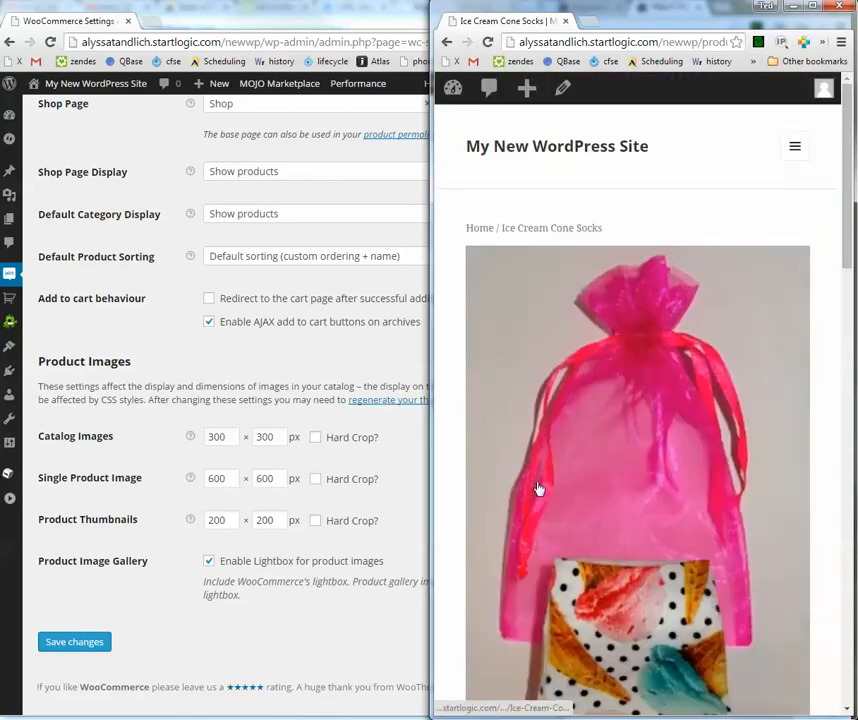
scroll(540, 470, "down", 5)
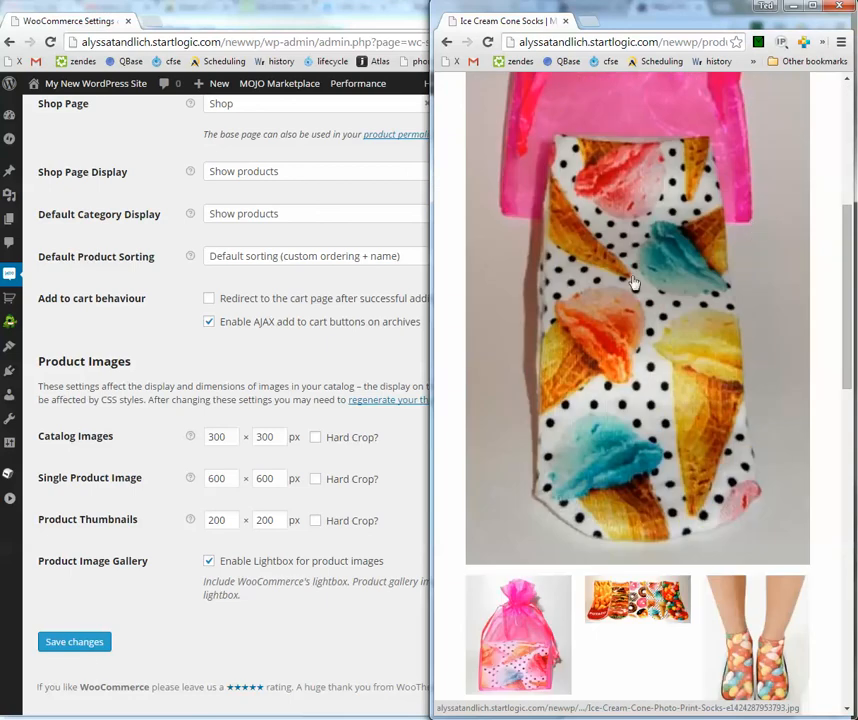
scroll(676, 285, "down", 2)
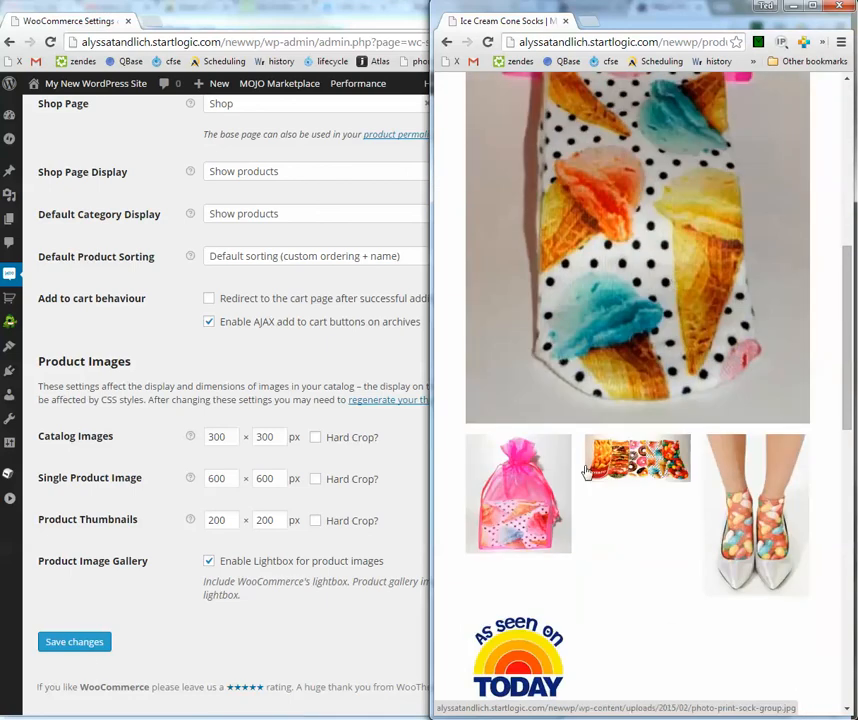
scroll(580, 500, "down", 2)
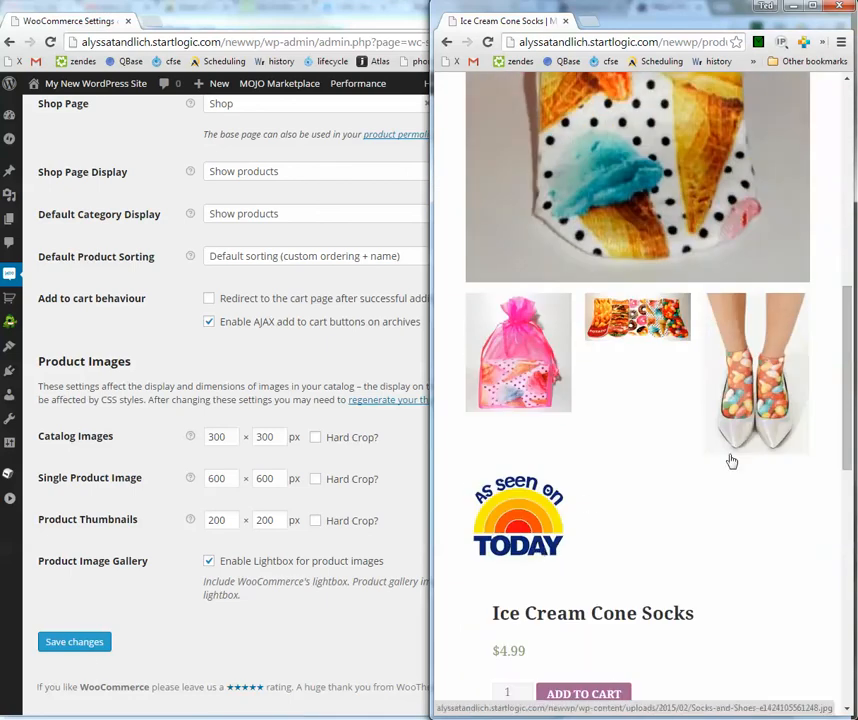
scroll(720, 470, "up", 3)
scroll(690, 510, "down", 2)
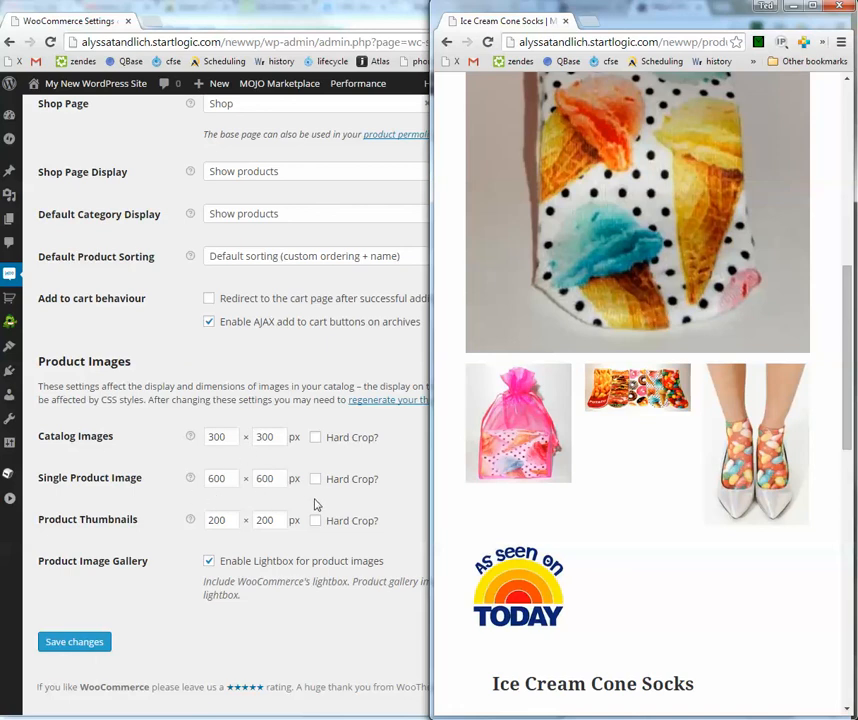
Step: Minimize the test site's windows and open the shop page of the Party Favor Jubilee site
left_click(796, 6)
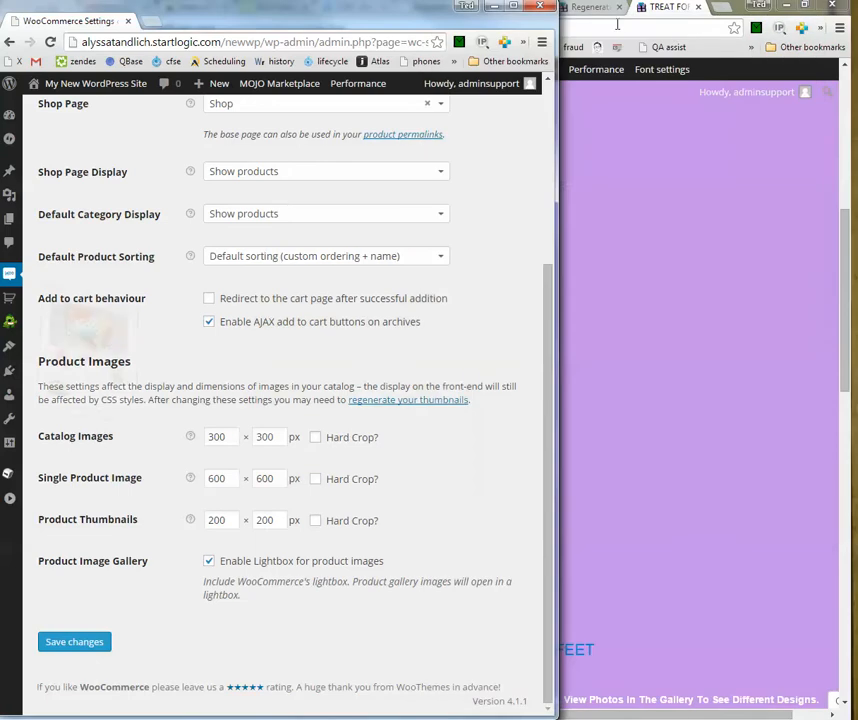
left_click(499, 6)
scroll(594, 260, "up", 6)
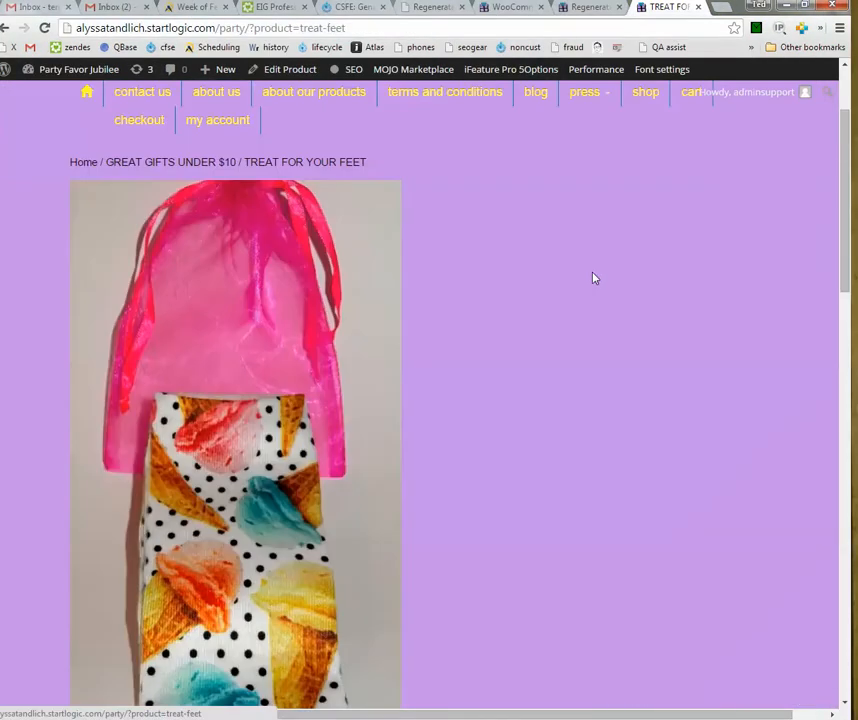
left_click(86, 233)
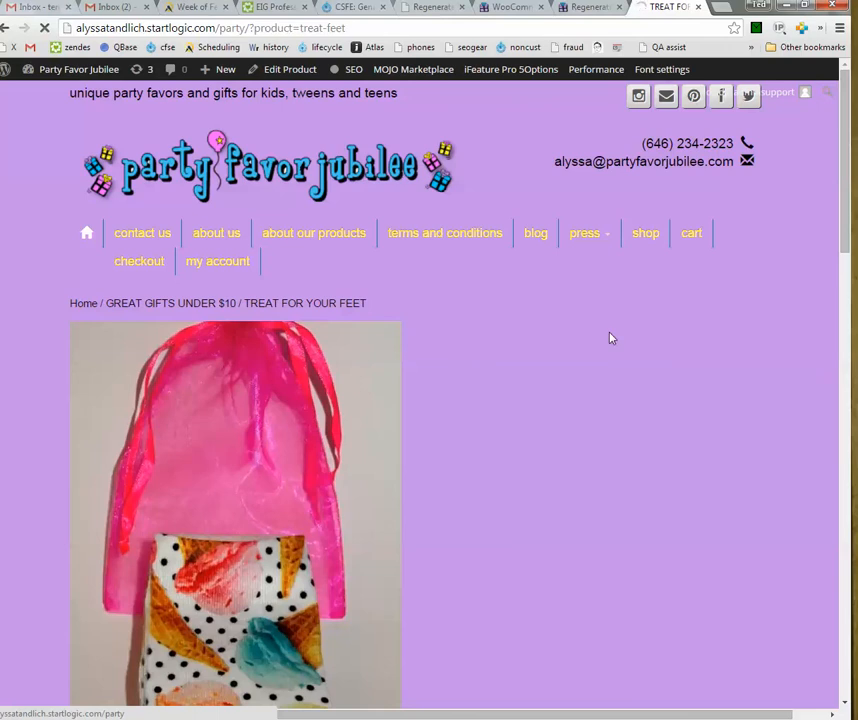
Step: Check the Product Images settings of the Party Favor Jubilee site and return to its shop page
left_click(501, 7)
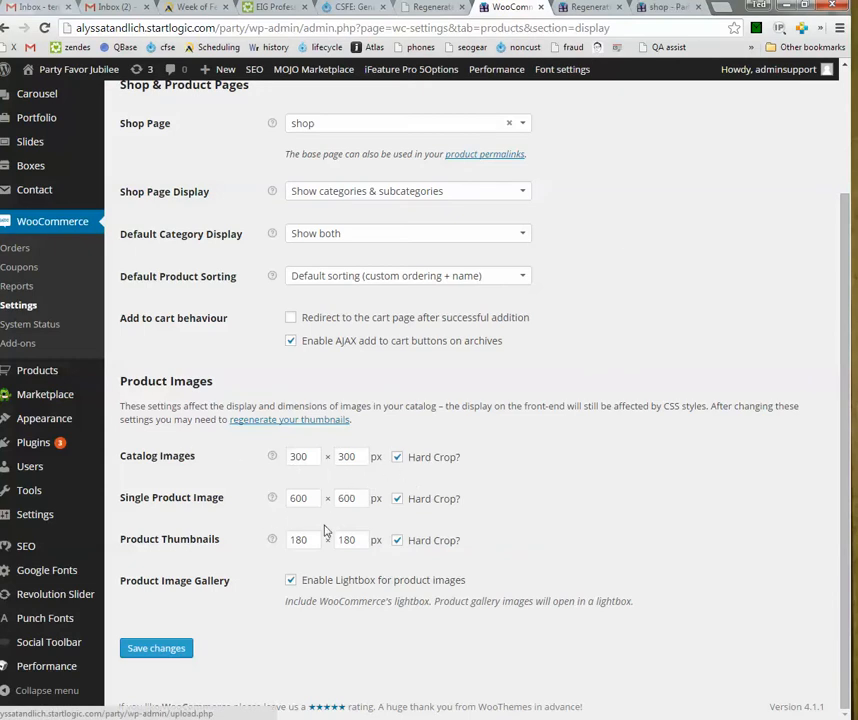
left_click(599, 8)
left_click(666, 10)
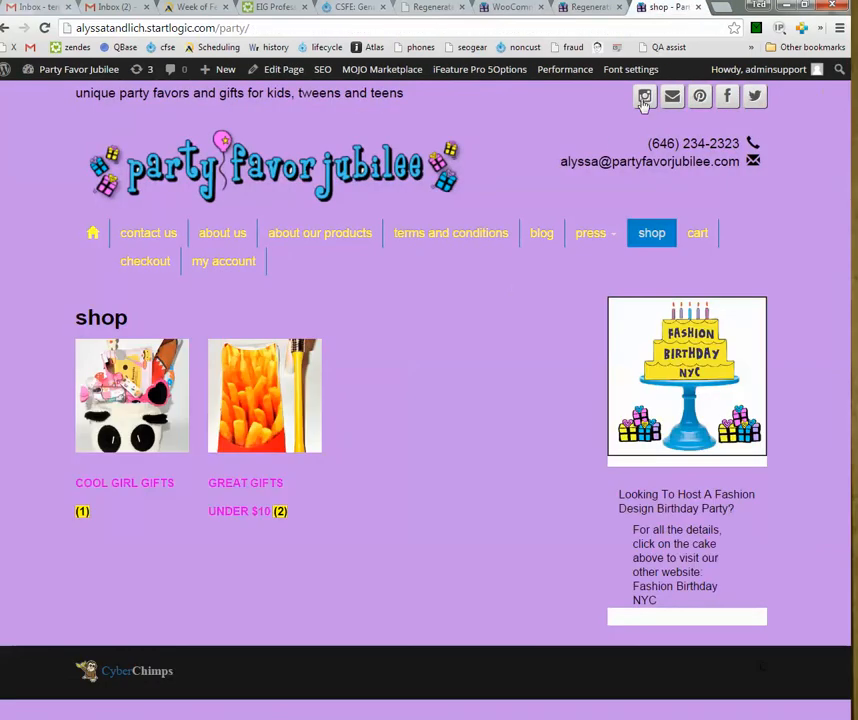
Step: Open Treat For Your Feet in the Great Gifts Under $10 category and examine how its main image and gallery thumbnails are cropped
left_click(270, 455)
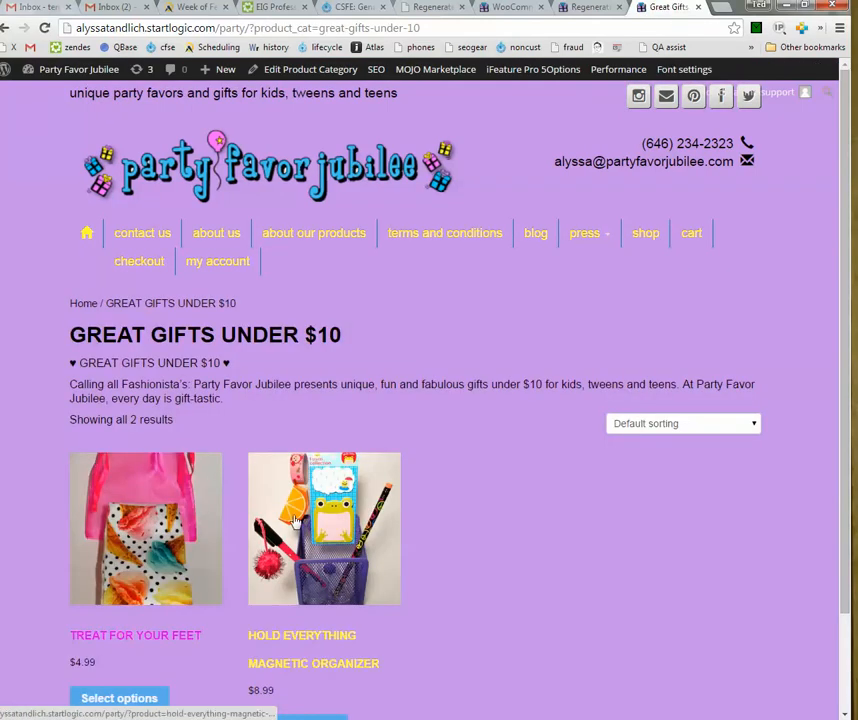
left_click(205, 515)
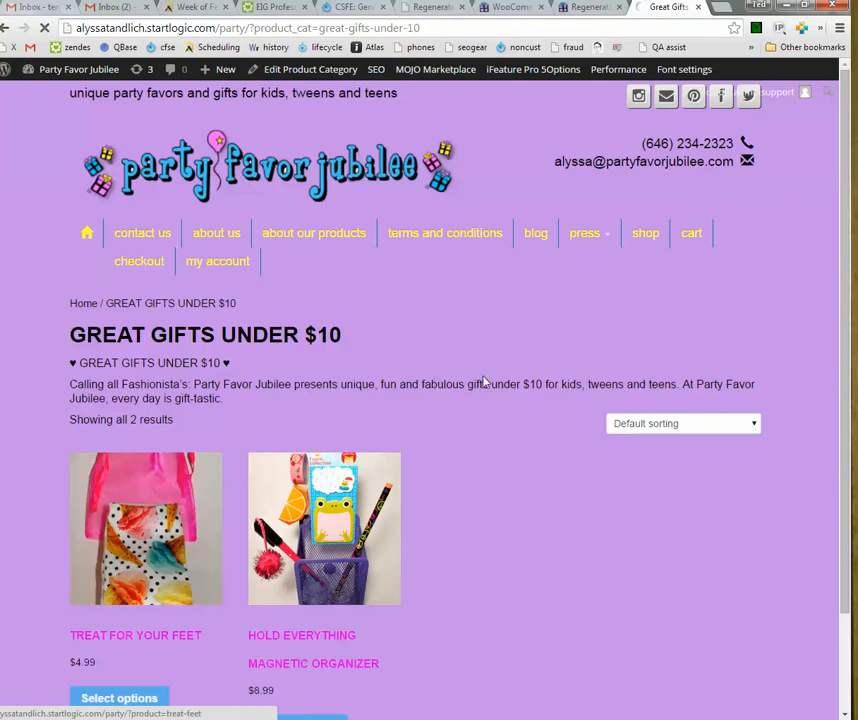
scroll(490, 389, "down", 5)
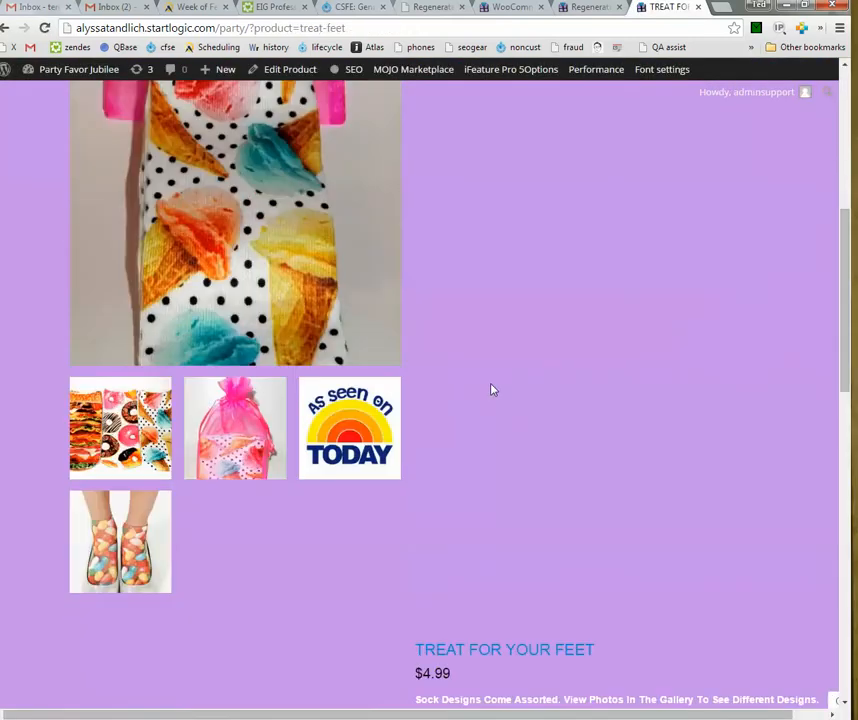
scroll(200, 480, "up", 1)
scroll(200, 530, "up", 2)
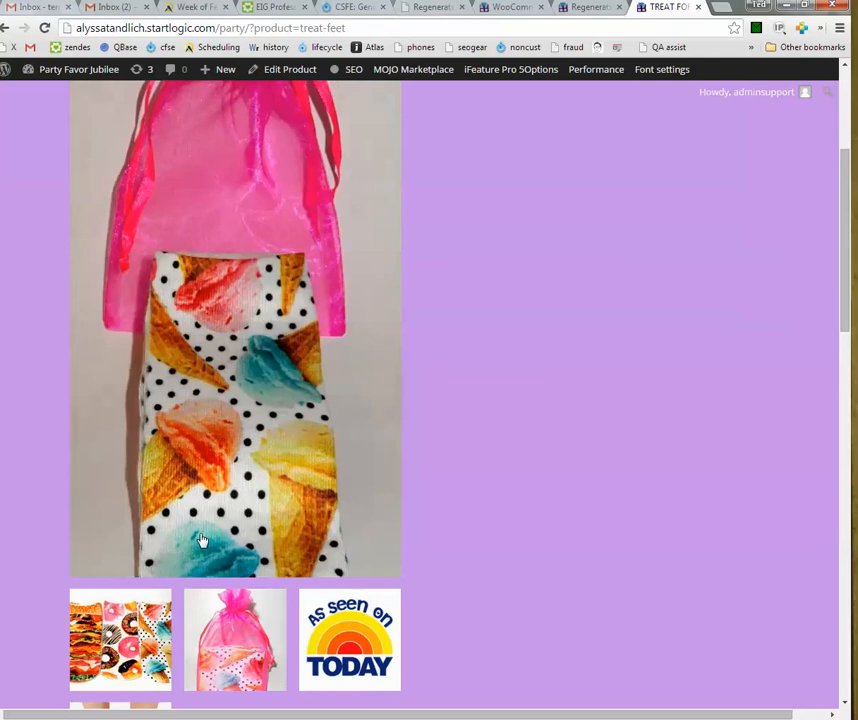
scroll(293, 522, "down", 1)
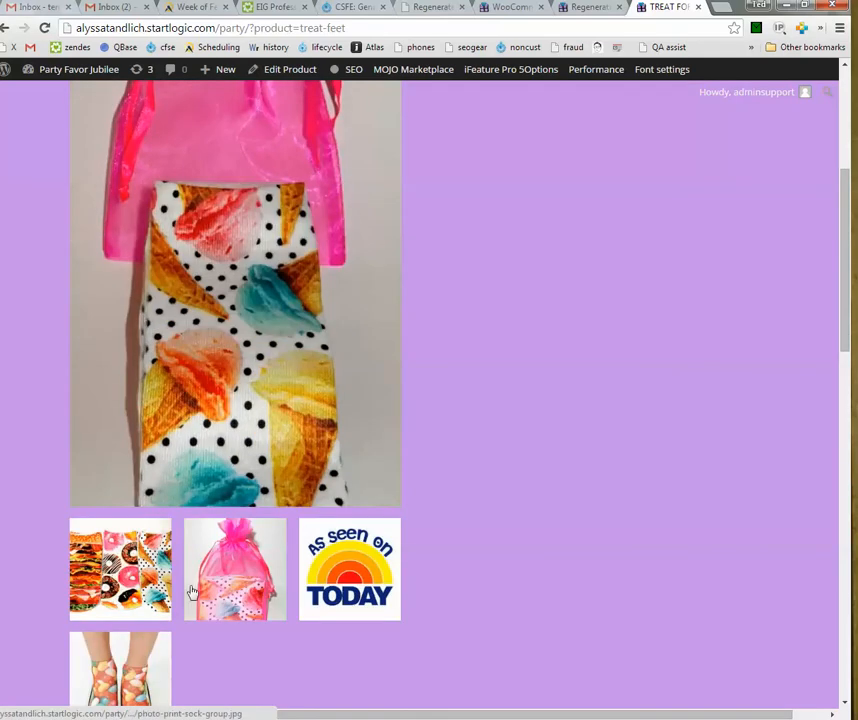
scroll(195, 590, "down", 1)
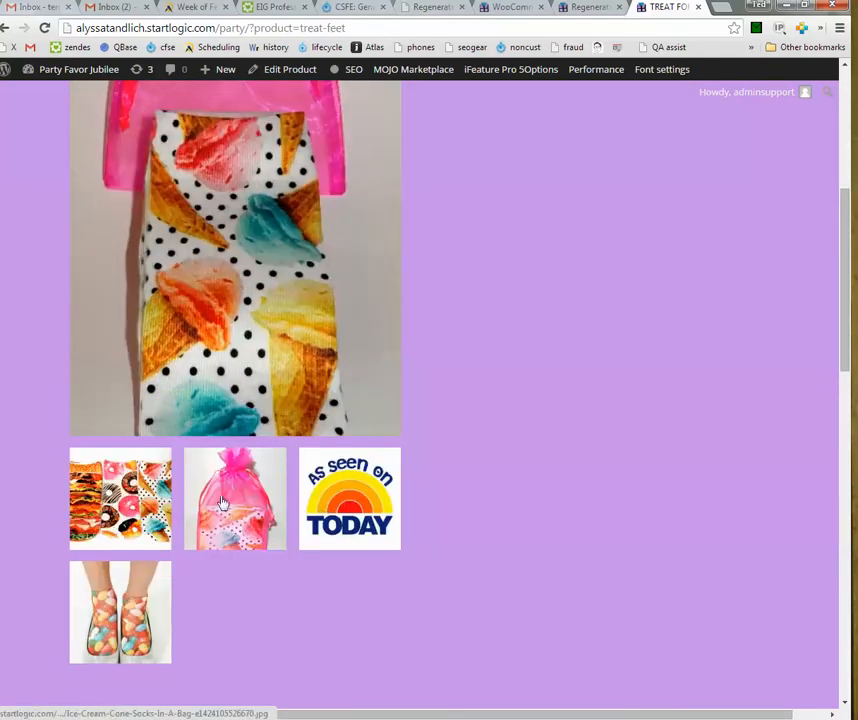
left_click(272, 532)
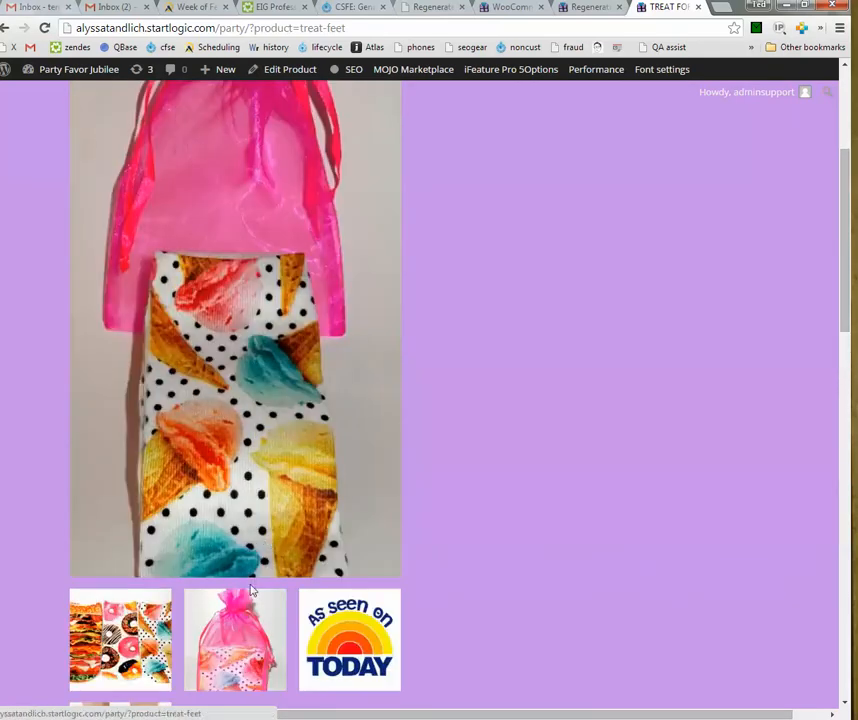
scroll(240, 592, "up", 2)
scroll(255, 330, "down", 2)
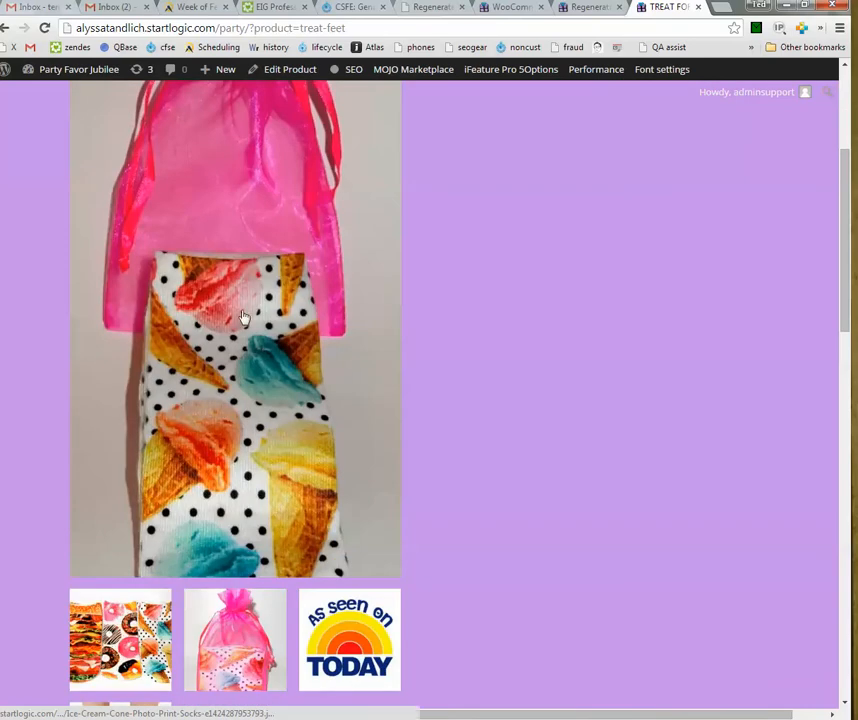
Step: Go back to the WooCommerce product display settings and review the Product Images section
left_click(520, 7)
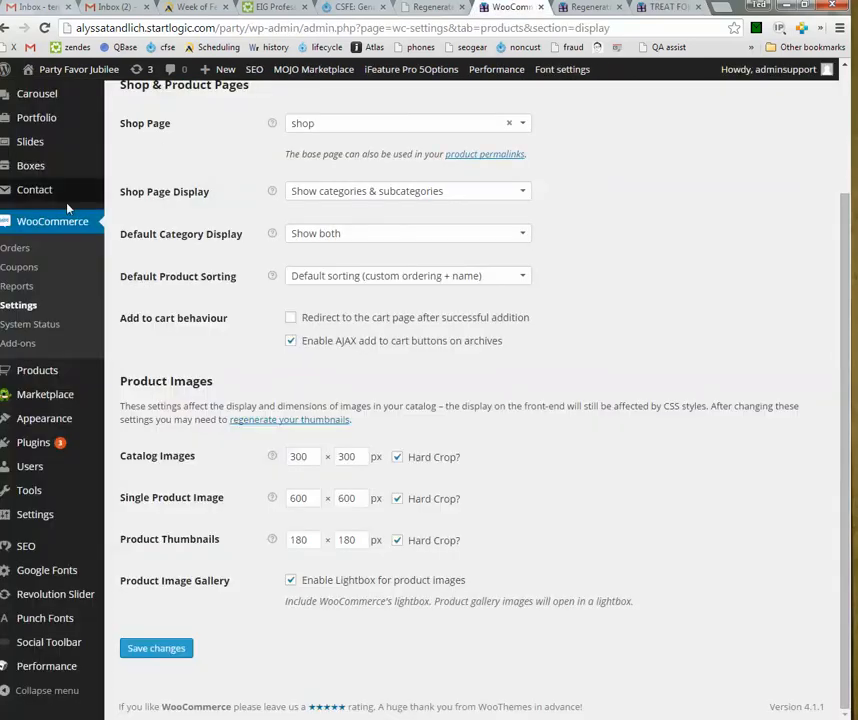
scroll(131, 305, "up", 2)
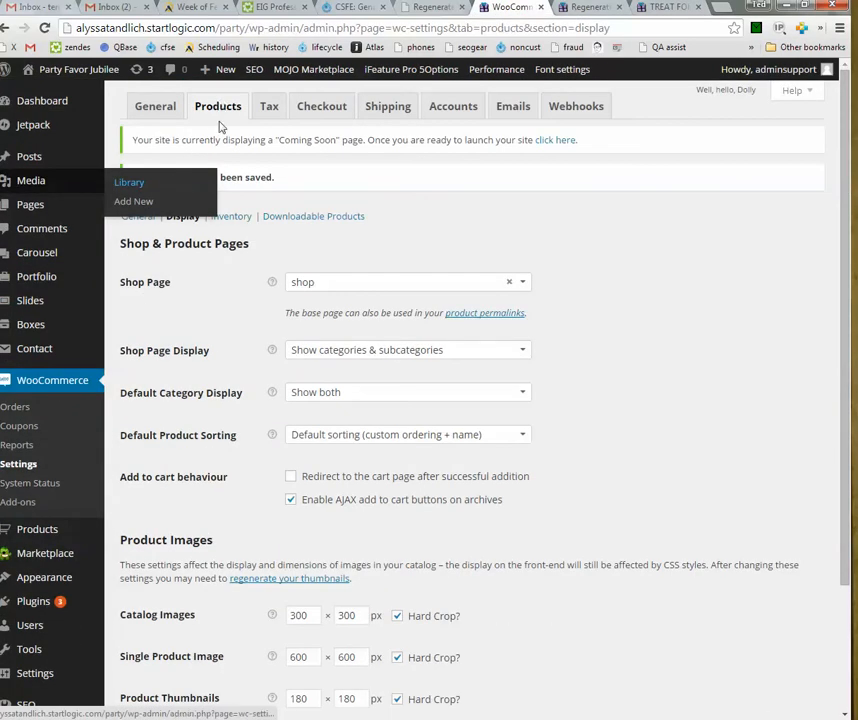
scroll(181, 205, "down", 1)
scroll(172, 215, "up", 1)
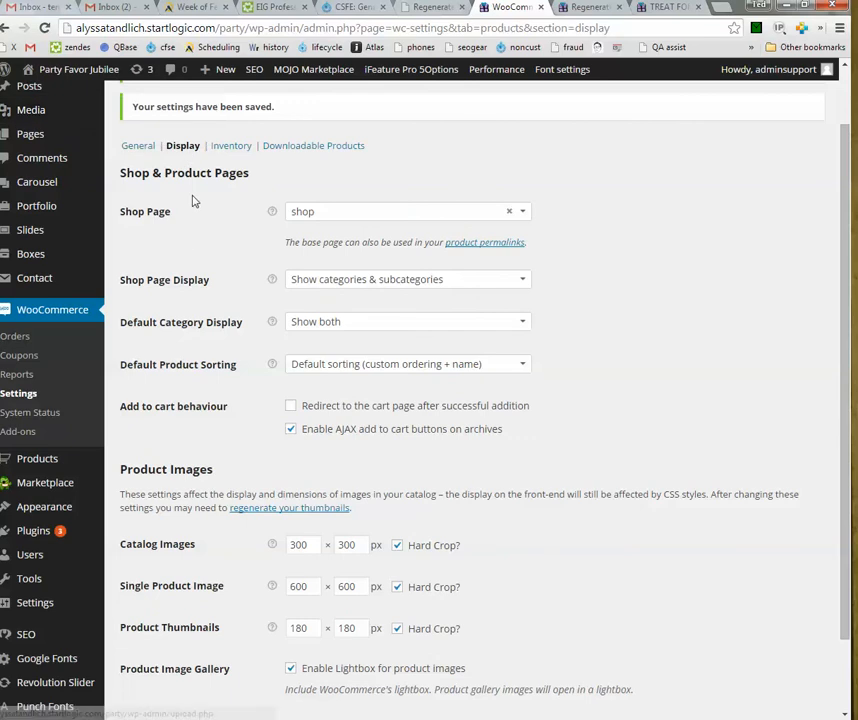
scroll(256, 390, "down", 3)
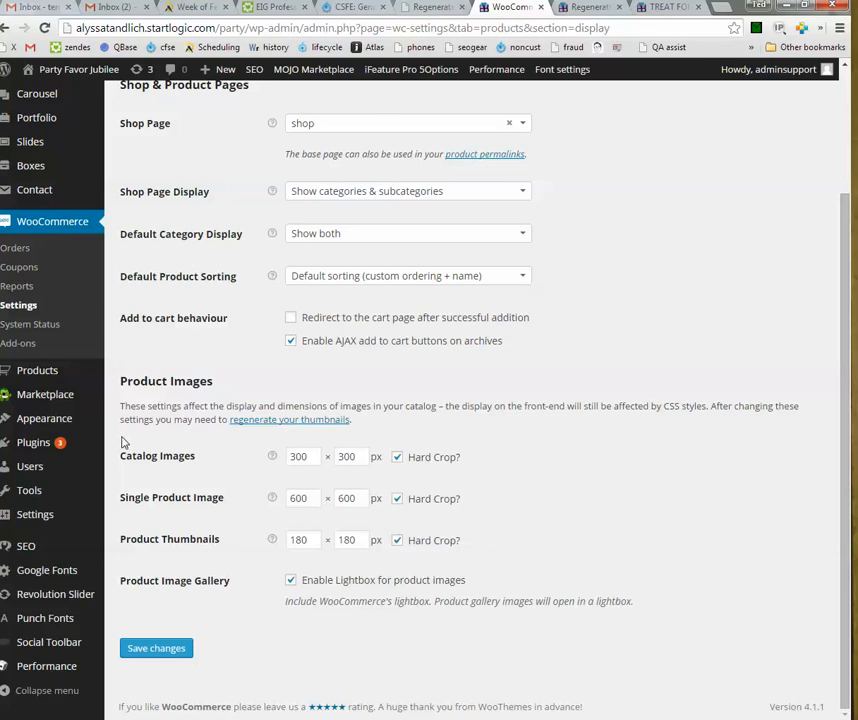
mouse_move(30, 495)
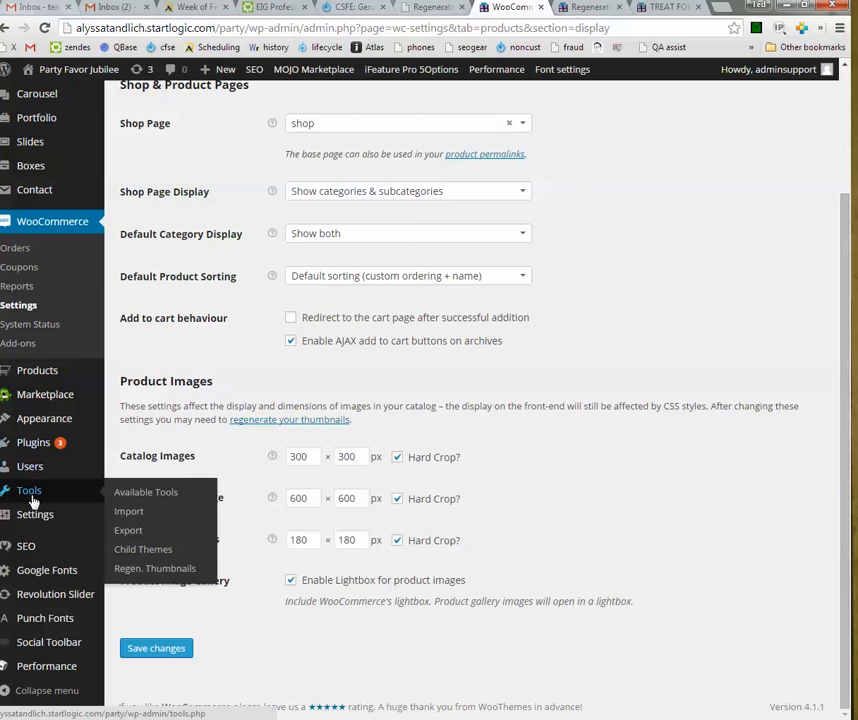
left_click(141, 570)
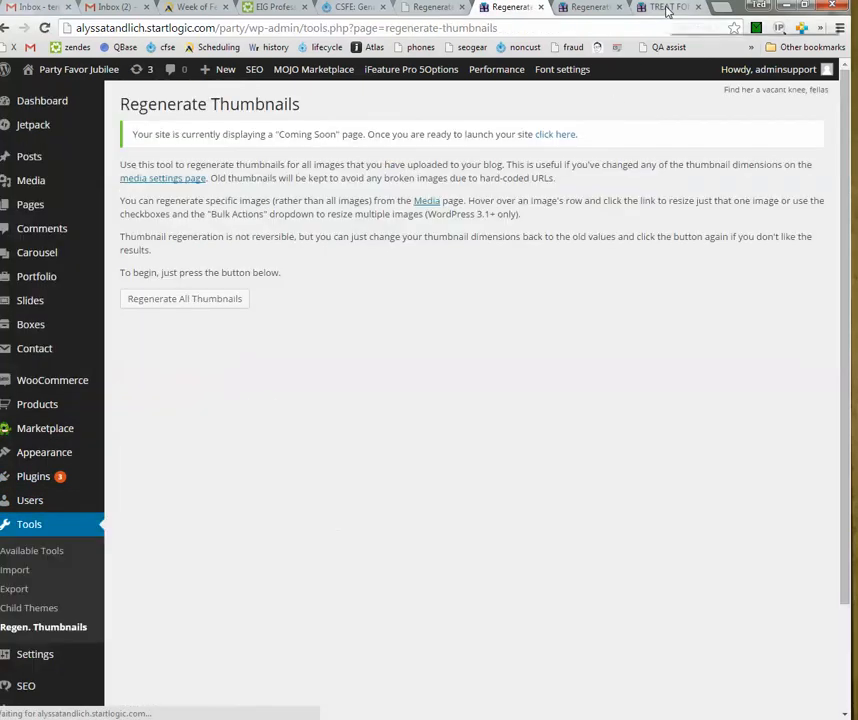
left_click(5, 28)
Step: Turn off Hard Crop for the catalog images, single product image and product thumbnails, and save the settings
left_click(397, 458)
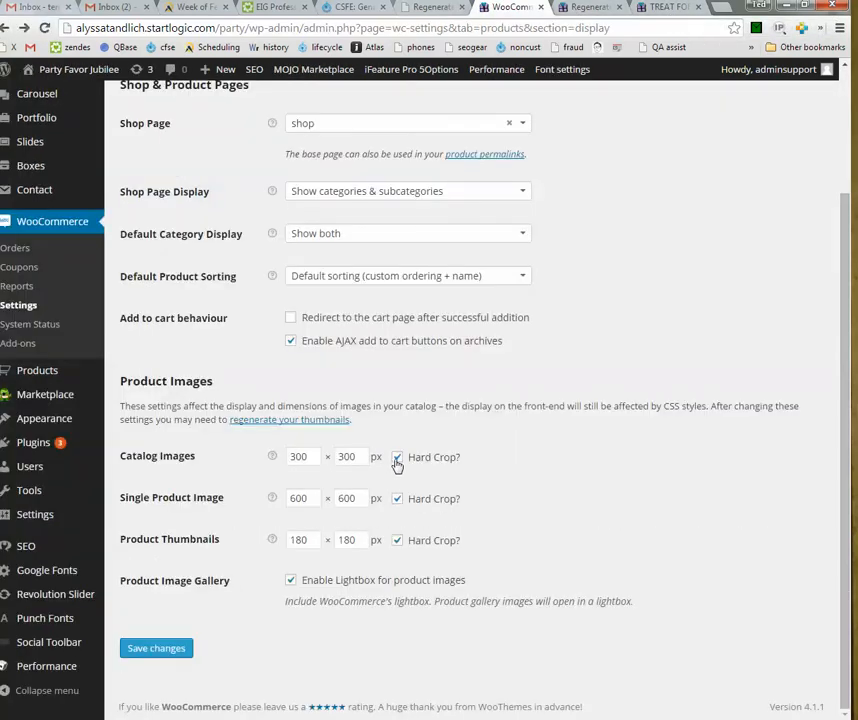
left_click(397, 498)
left_click(397, 540)
left_click(156, 649)
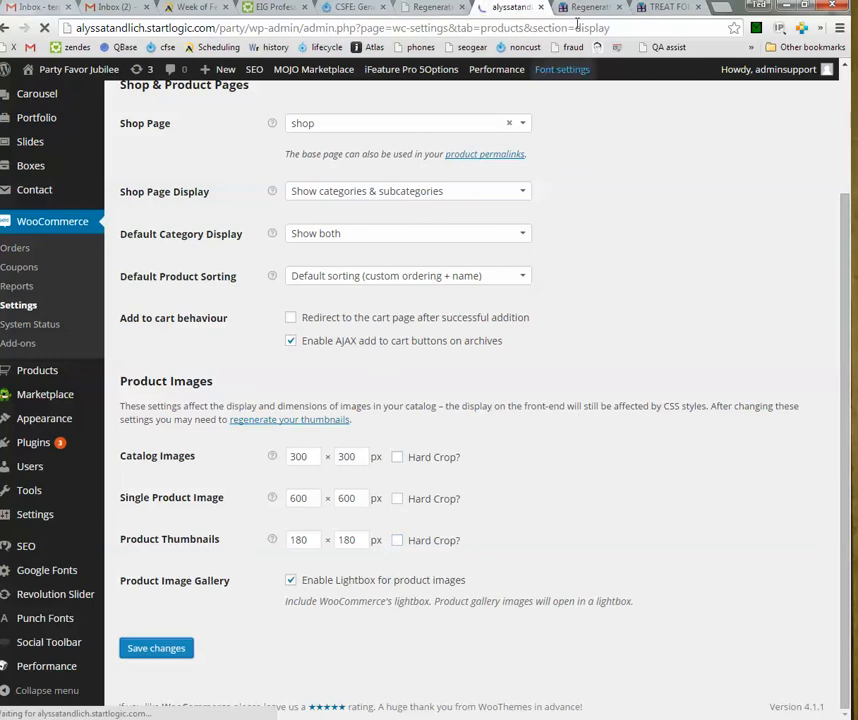
Step: Start regenerating all thumbnails with the Regenerate Thumbnails tool
key("ctrl+Tab")
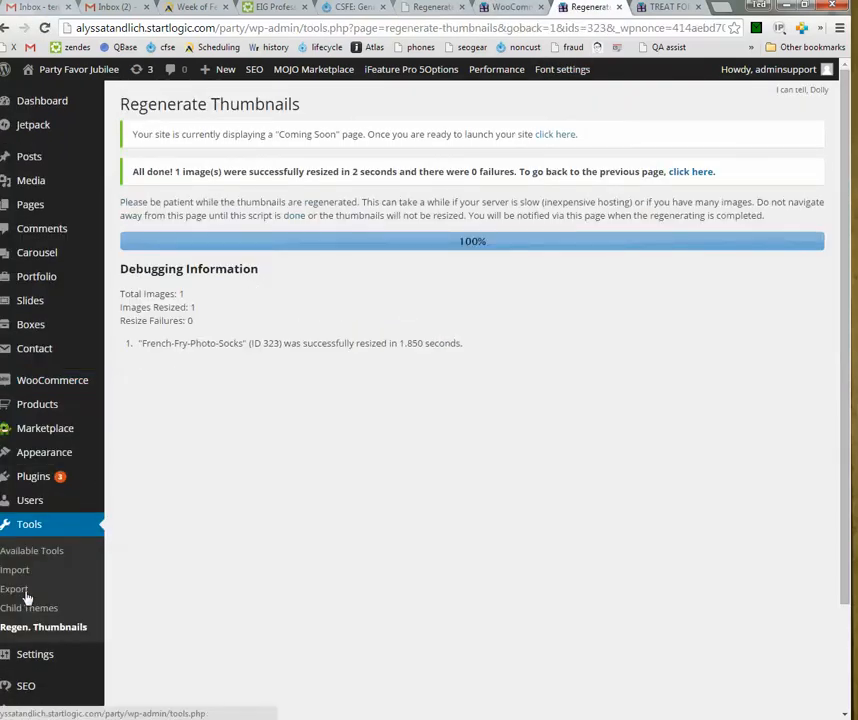
left_click(80, 625)
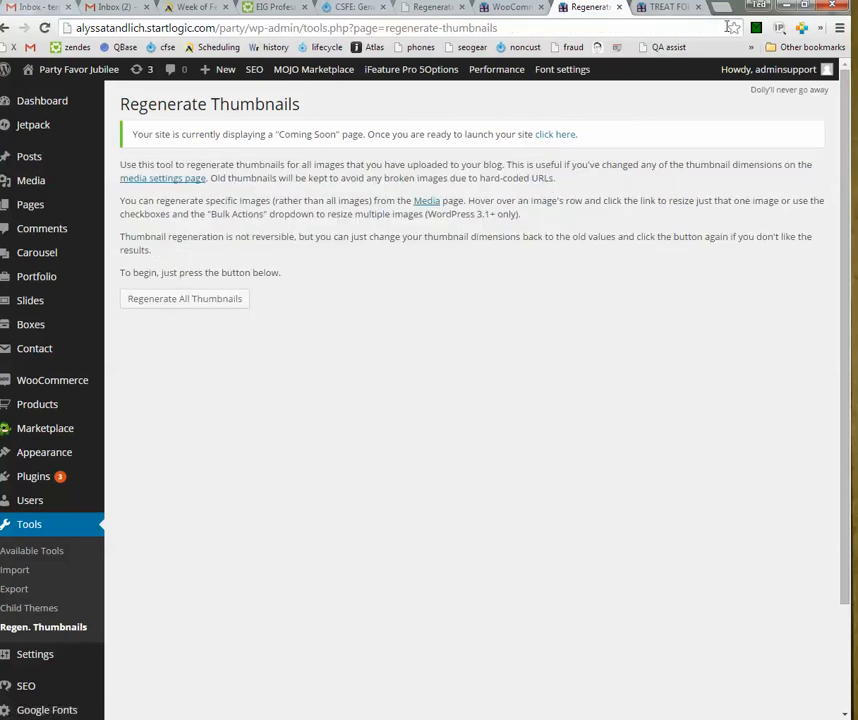
left_click(232, 302)
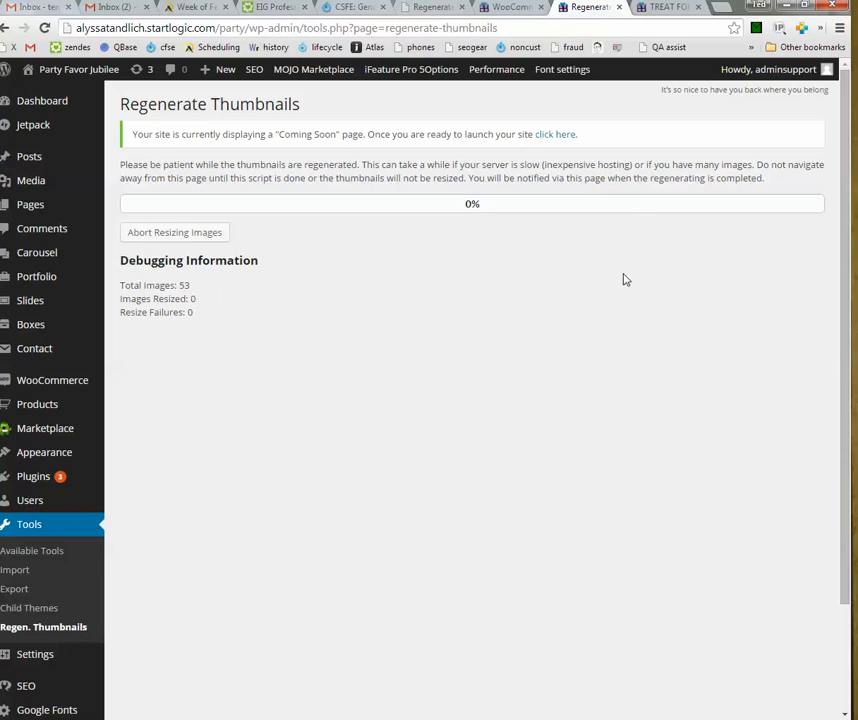
Step: Reopen the Party Favor Jubilee shop page to check the category images, and view the thumbnail regeneration progress
left_click(670, 8)
scroll(600, 200, "up", 3)
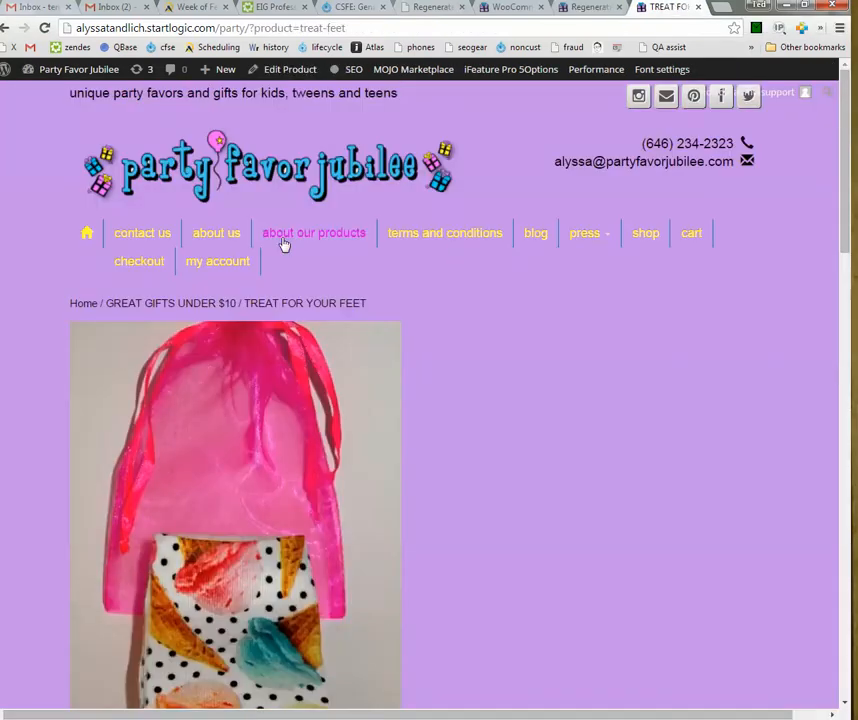
left_click(86, 236)
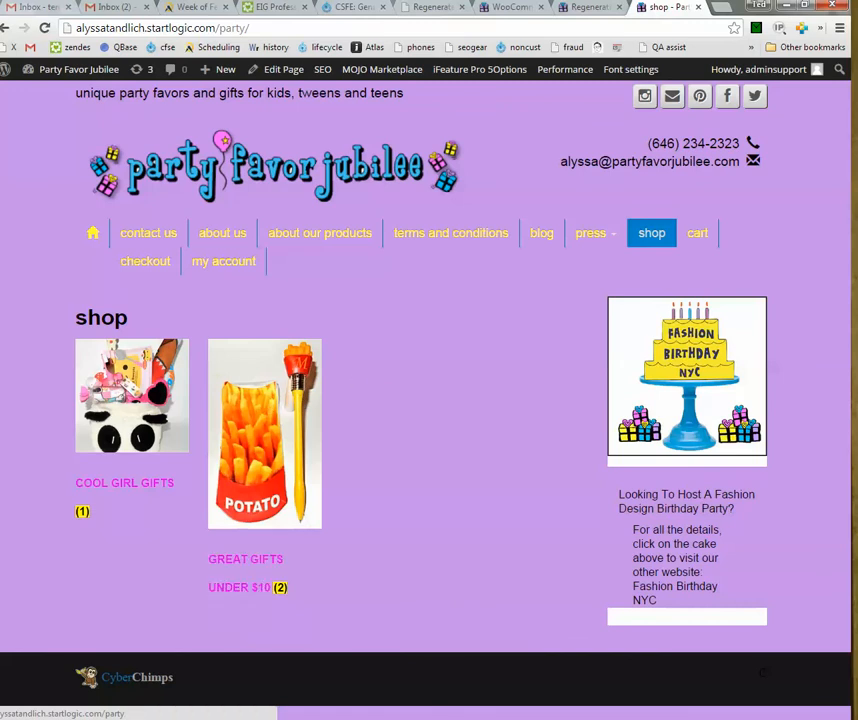
left_click(596, 8)
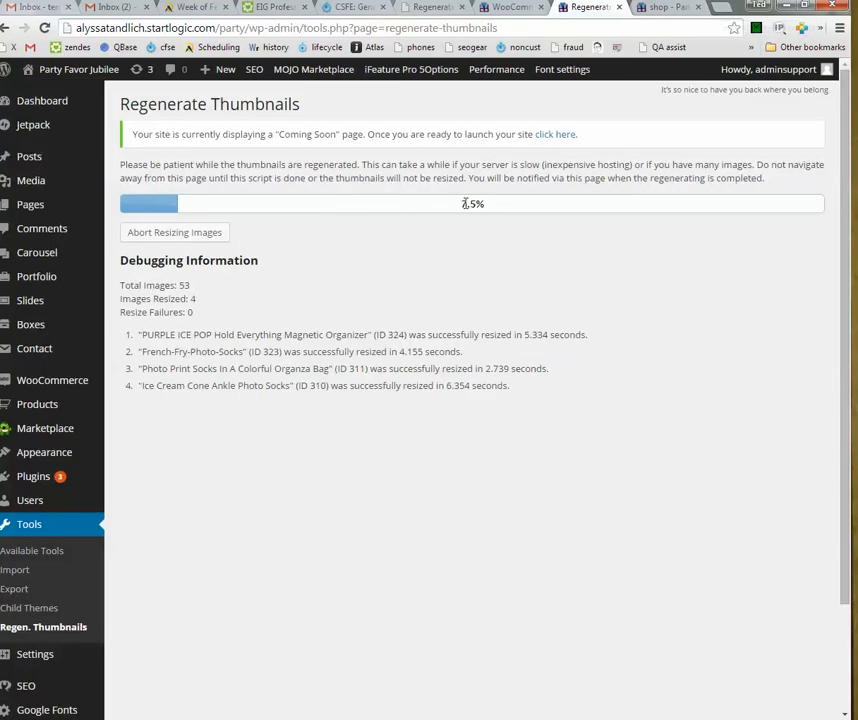